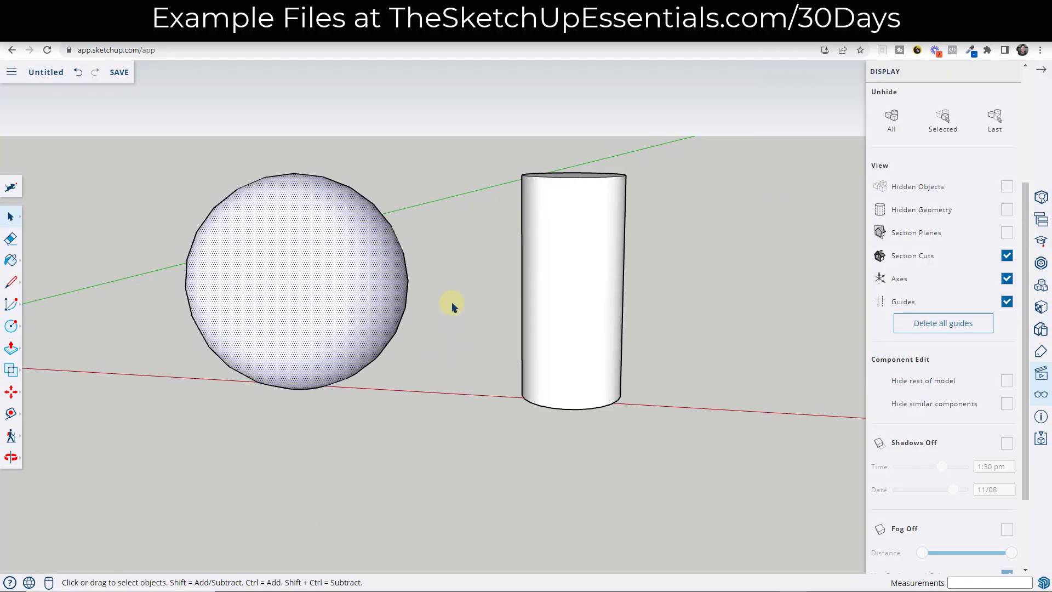
# - Orbit around the sphere and cylinder until the sphere's rings run level, briefly selecting the sphere
pyautogui.press('o')
pyautogui.moveTo(452, 307); pyautogui.dragTo(383, 320)
pyautogui.press('space')
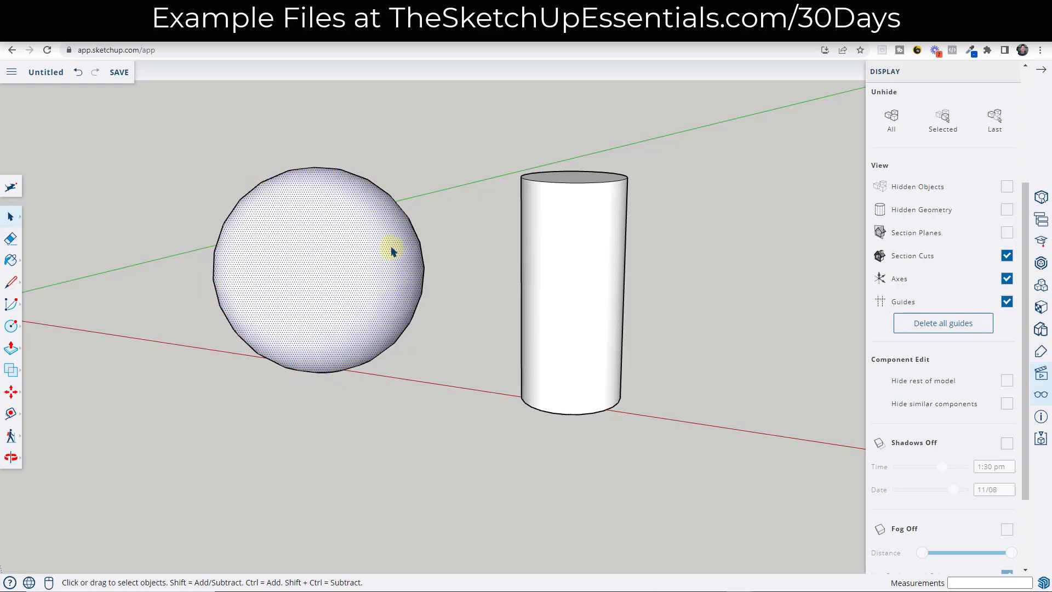
pyautogui.press('o')
pyautogui.moveTo(442, 244); pyautogui.dragTo(384, 264)
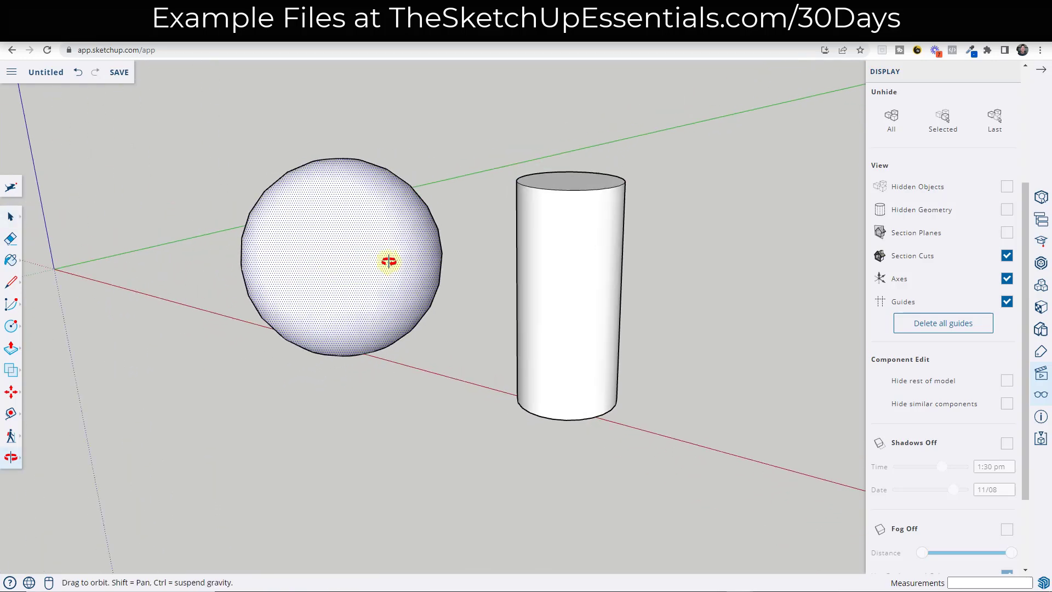
pyautogui.scroll(3, 384, 264)
pyautogui.press('space')
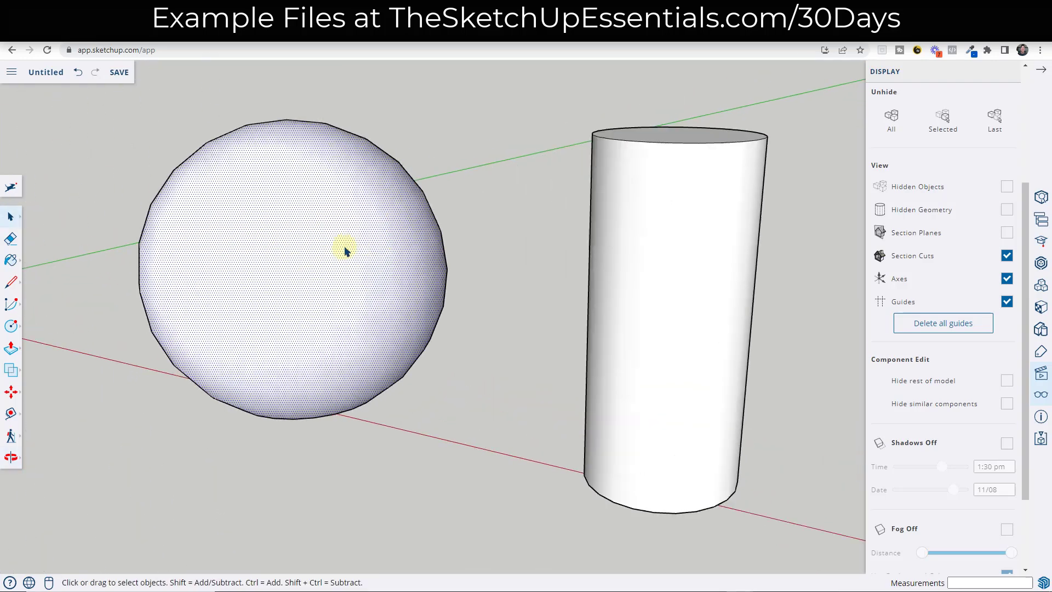
pyautogui.click(259, 265)
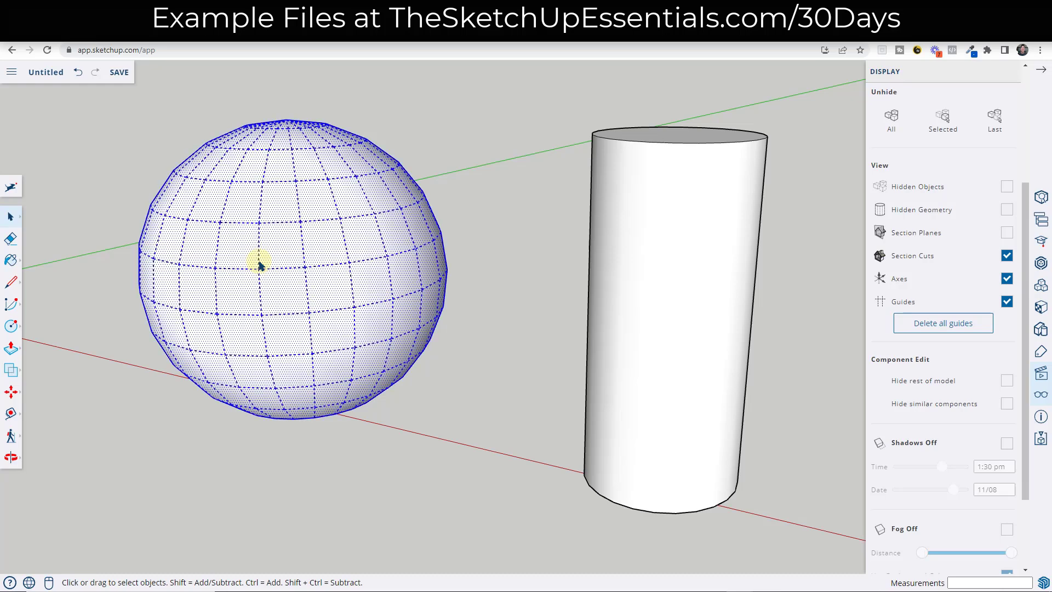
pyautogui.scroll(5, 200, 252)
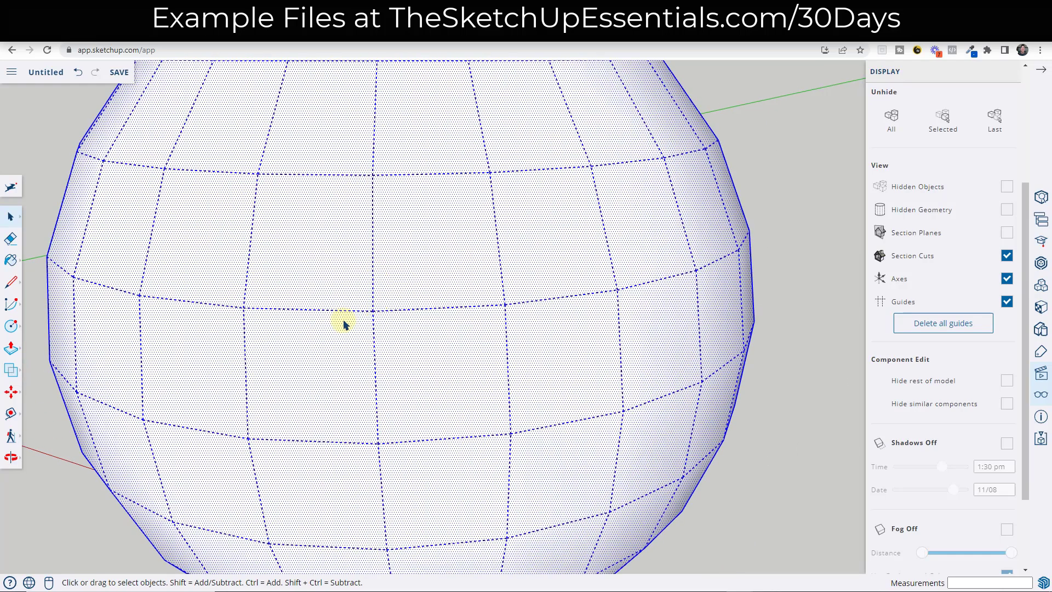
pyautogui.moveTo(407, 378); pyautogui.dragTo(646, 274, button='middle')
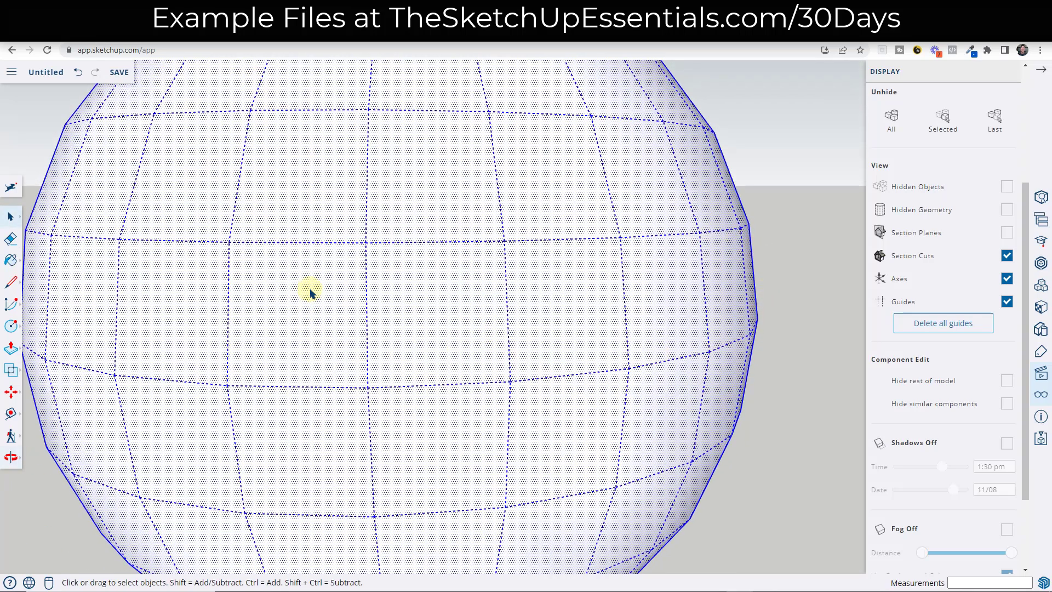
pyautogui.scroll(-8, 306, 296)
pyautogui.moveTo(393, 242); pyautogui.dragTo(353, 266, button='middle')
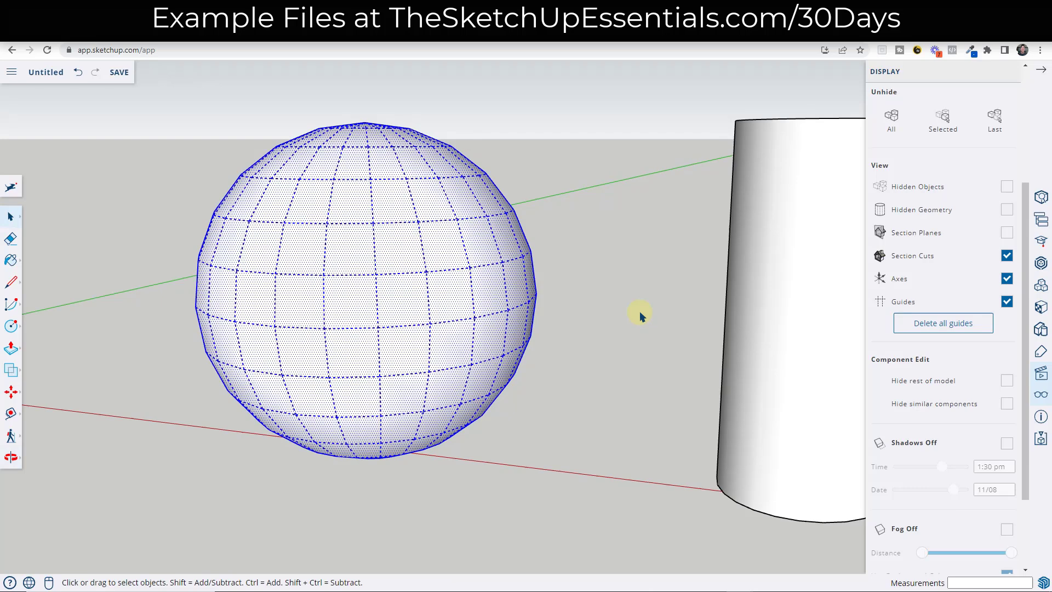
pyautogui.click(639, 311)
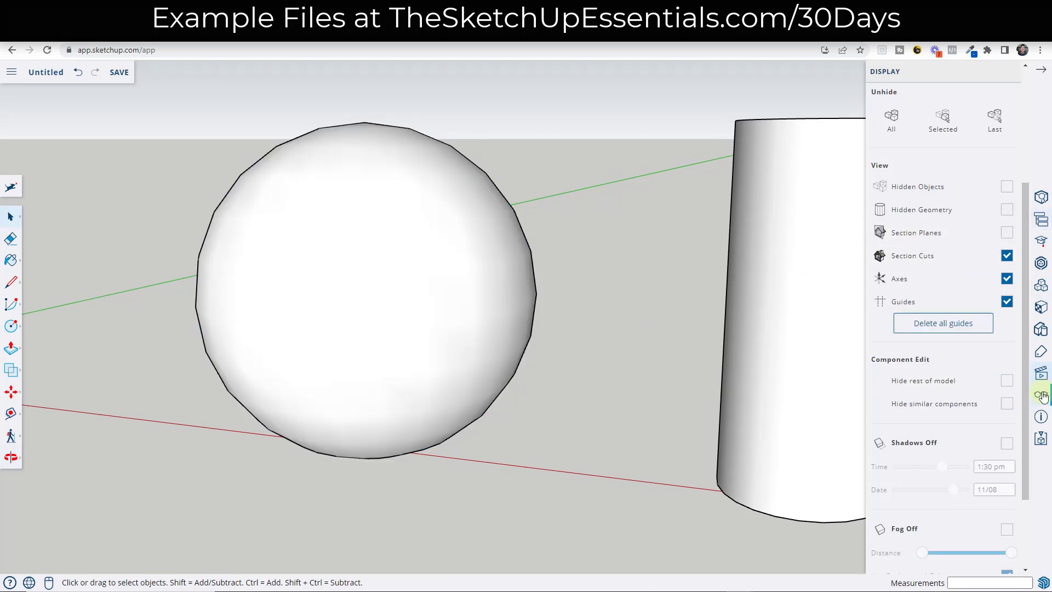
# - Toggle Hidden Geometry on to inspect the edges, then off, and zoom to fit both models
pyautogui.click(1007, 211)
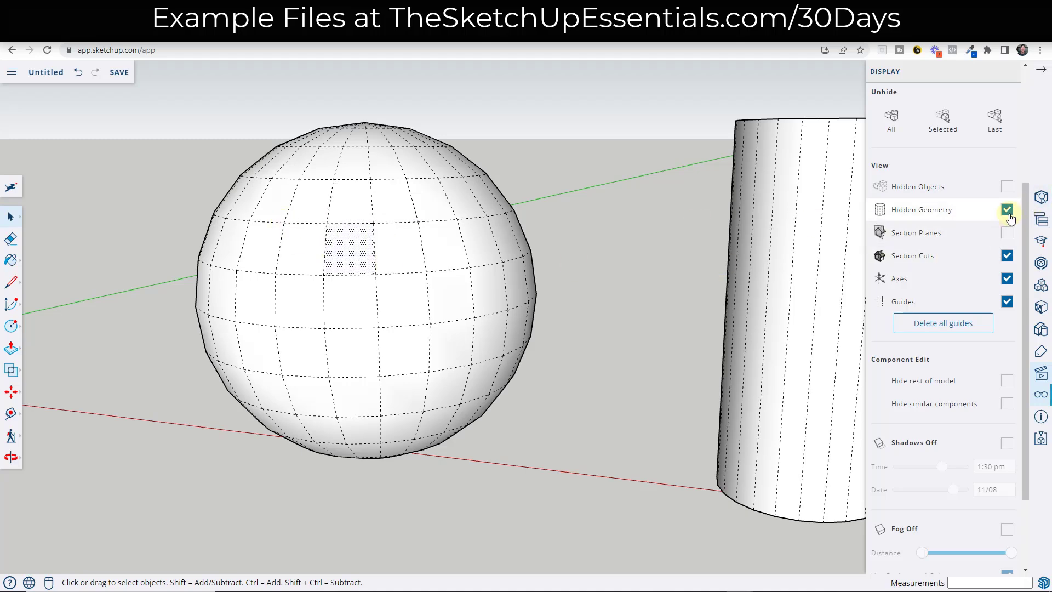
pyautogui.scroll(-3, 207, 277)
pyautogui.moveTo(422, 258); pyautogui.dragTo(265, 244, button='middle')
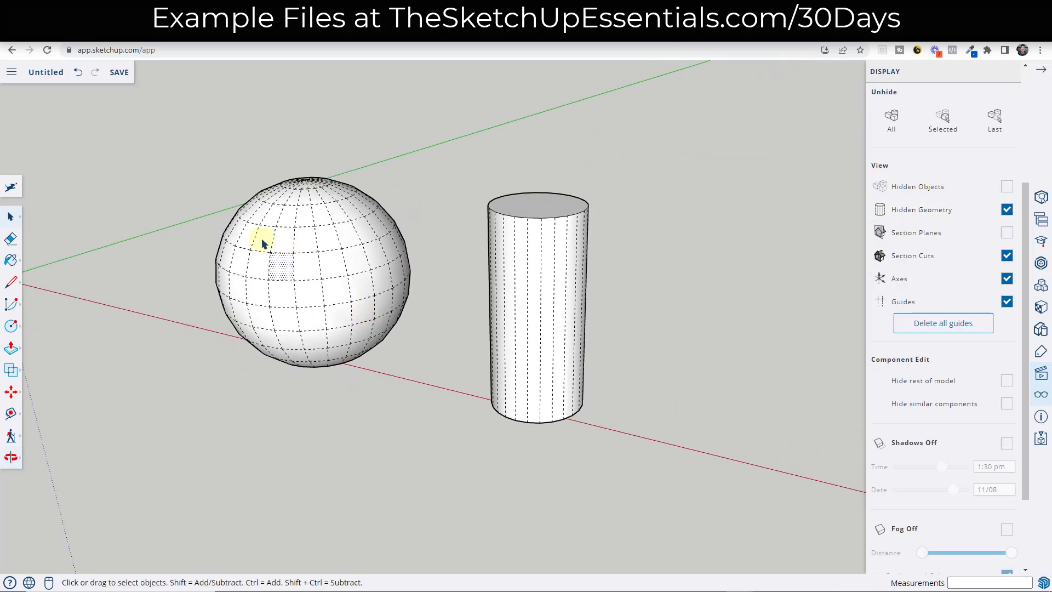
pyautogui.scroll(5, 264, 243)
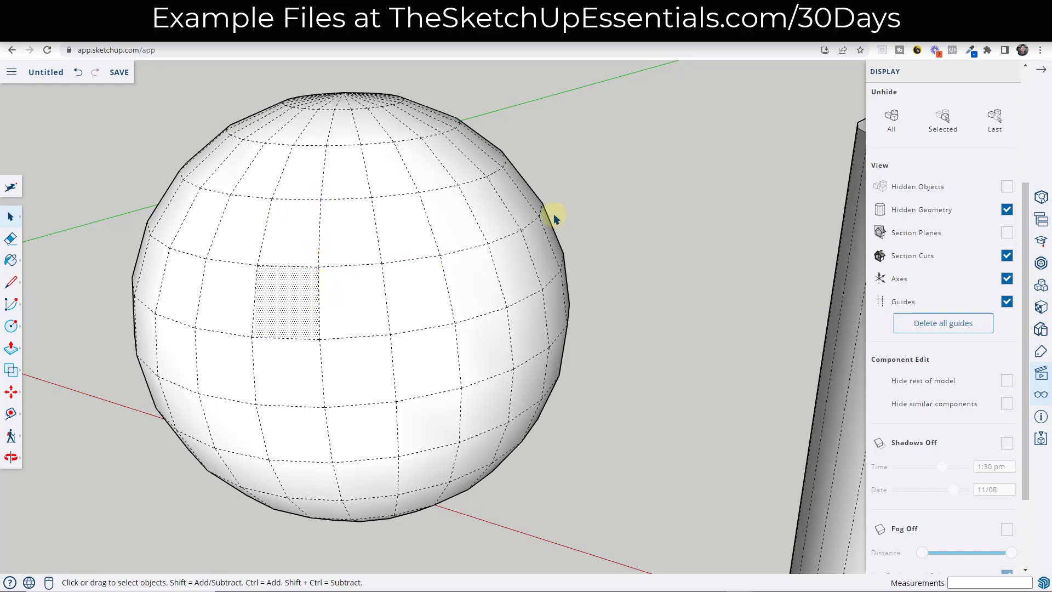
pyautogui.moveTo(558, 219); pyautogui.dragTo(477, 302, button='middle')
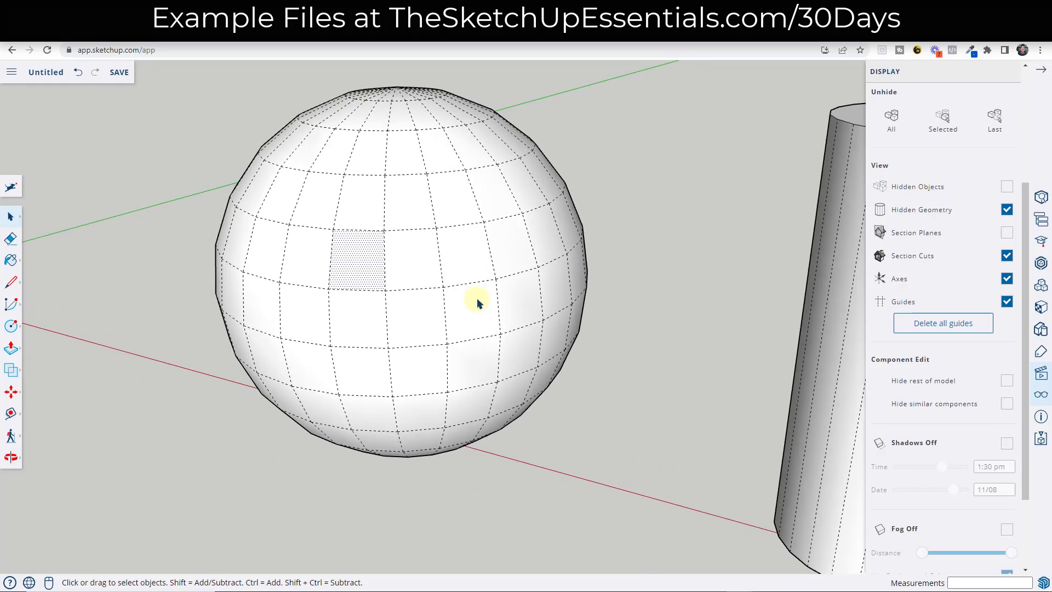
pyautogui.click(1007, 209)
pyautogui.hotkey('shift', 'z')
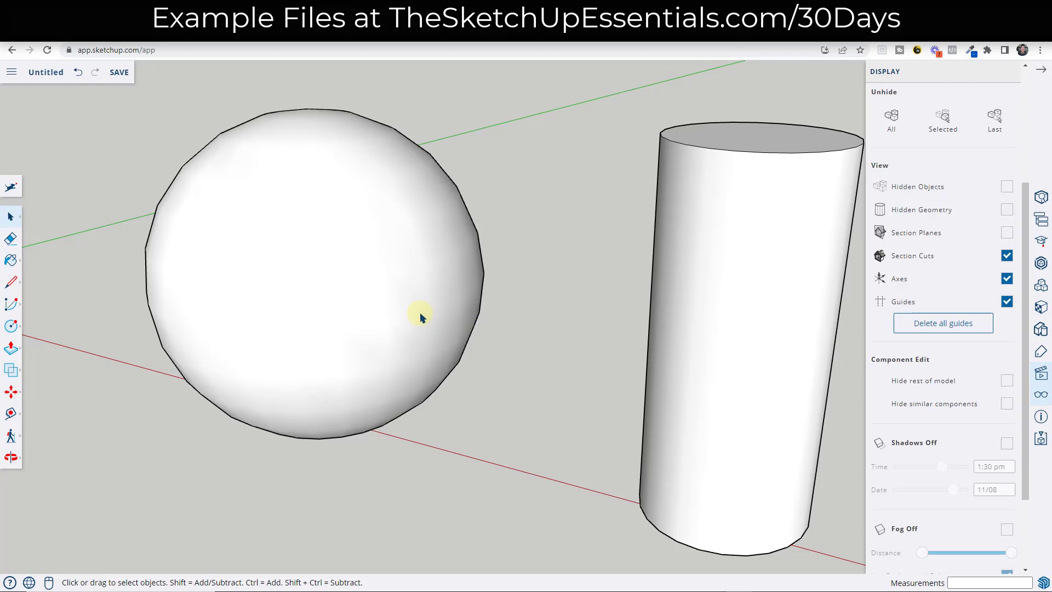
# - Select the entire sphere with its edges from a level side view
pyautogui.moveTo(425, 311); pyautogui.dragTo(482, 302, button='middle')
pyautogui.scroll(-2, 509, 273)
pyautogui.click(455, 281)
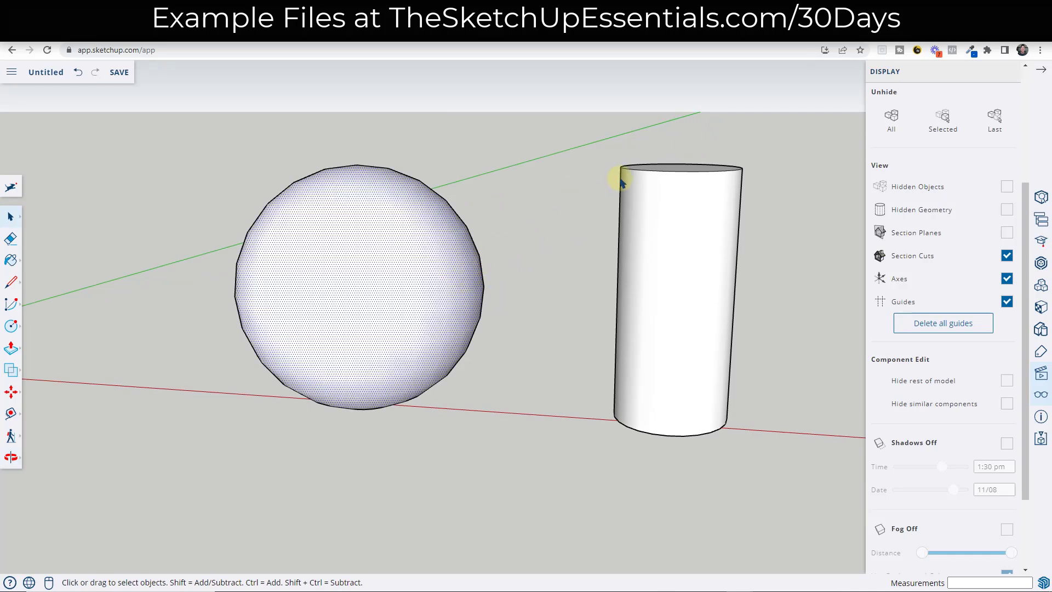
pyautogui.press('m')
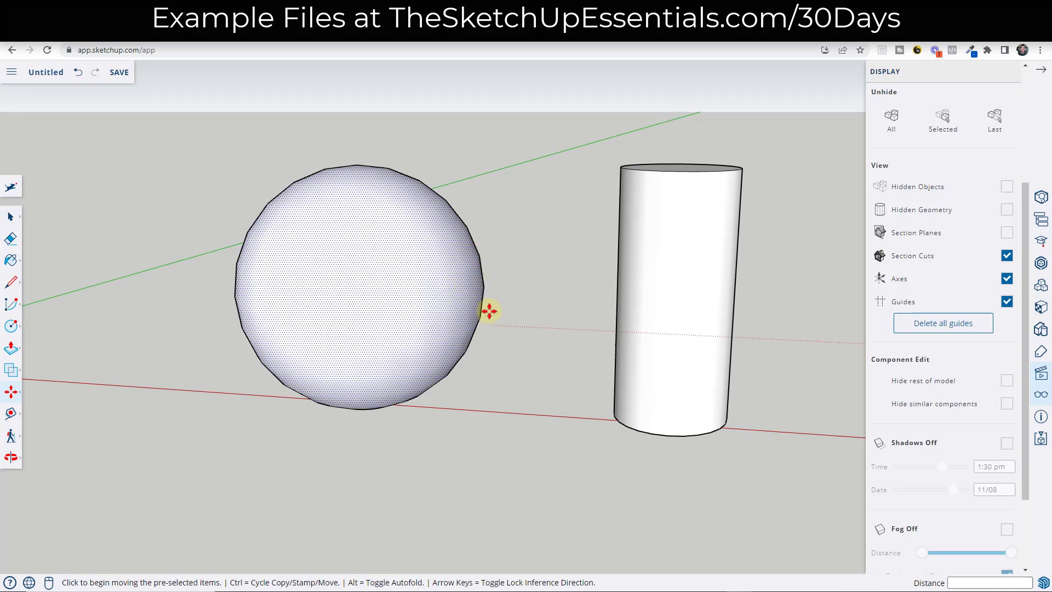
pyautogui.moveTo(489, 284)
pyautogui.mouseDown(button='middle')
pyautogui.moveTo(550, 286)
pyautogui.moveTo(472, 286)
pyautogui.mouseUp(button='middle')
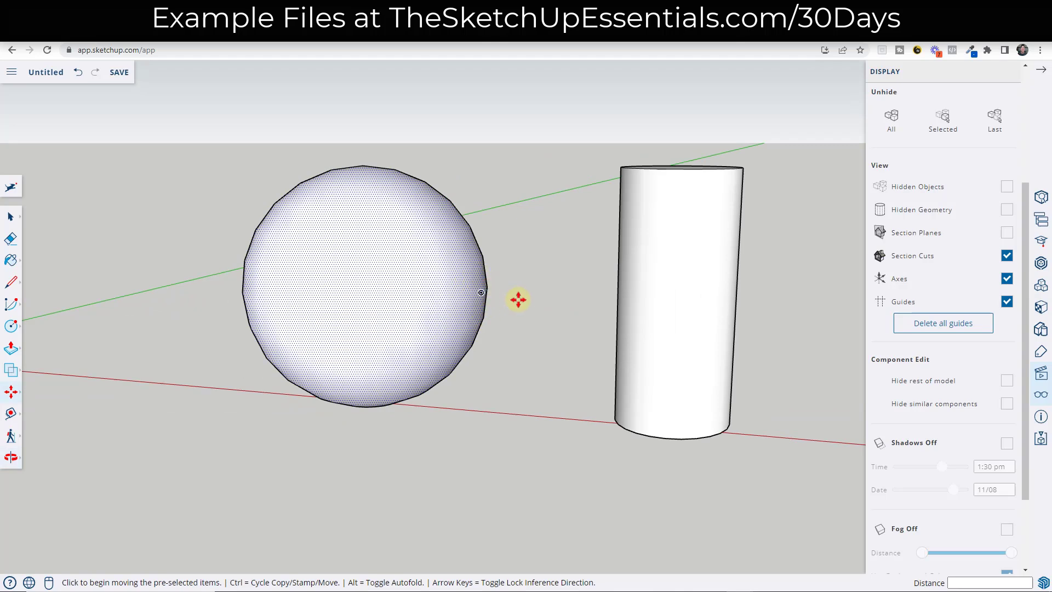
pyautogui.moveTo(512, 364); pyautogui.dragTo(548, 343, button='middle')
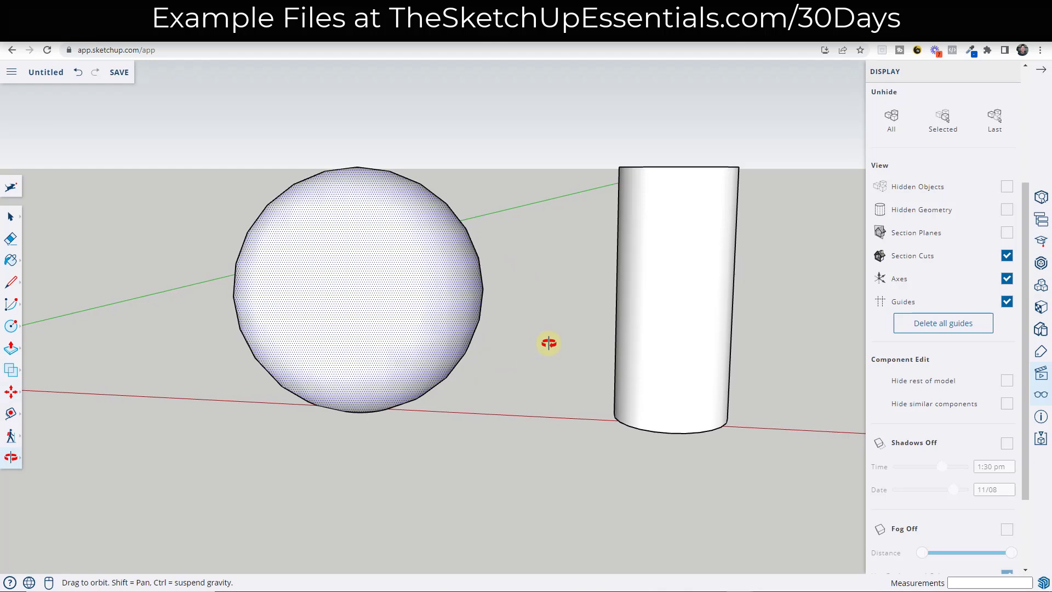
pyautogui.press('space')
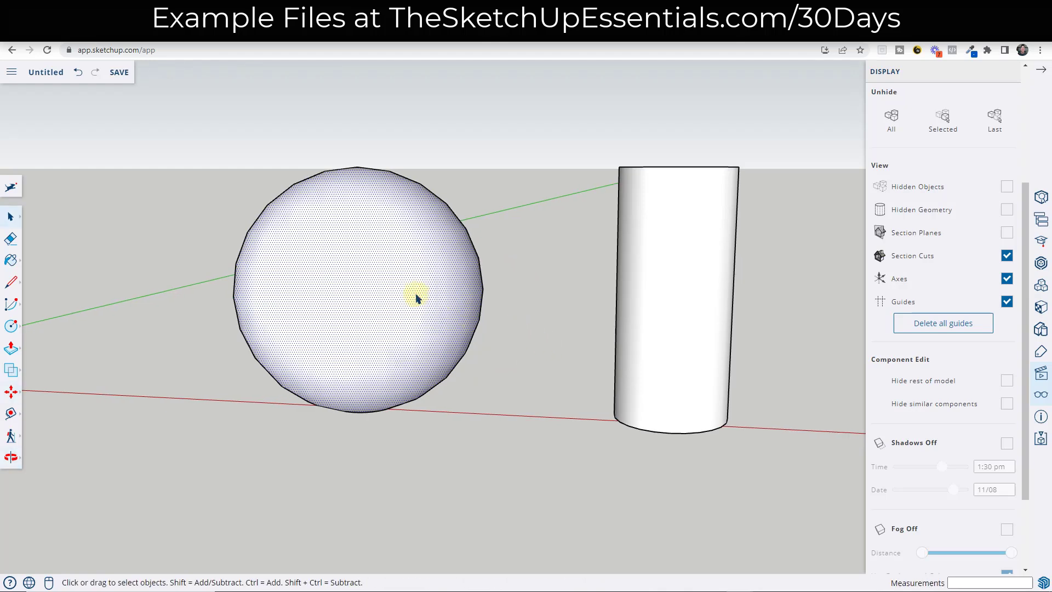
pyautogui.tripleClick(416, 297)
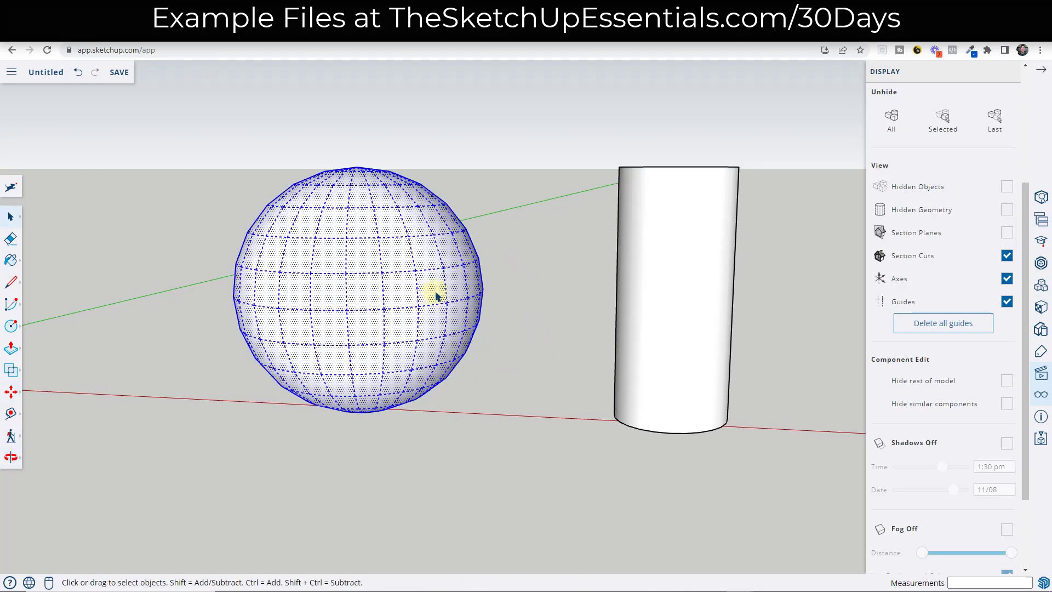
pyautogui.moveTo(410, 308); pyautogui.dragTo(373, 282, button='middle')
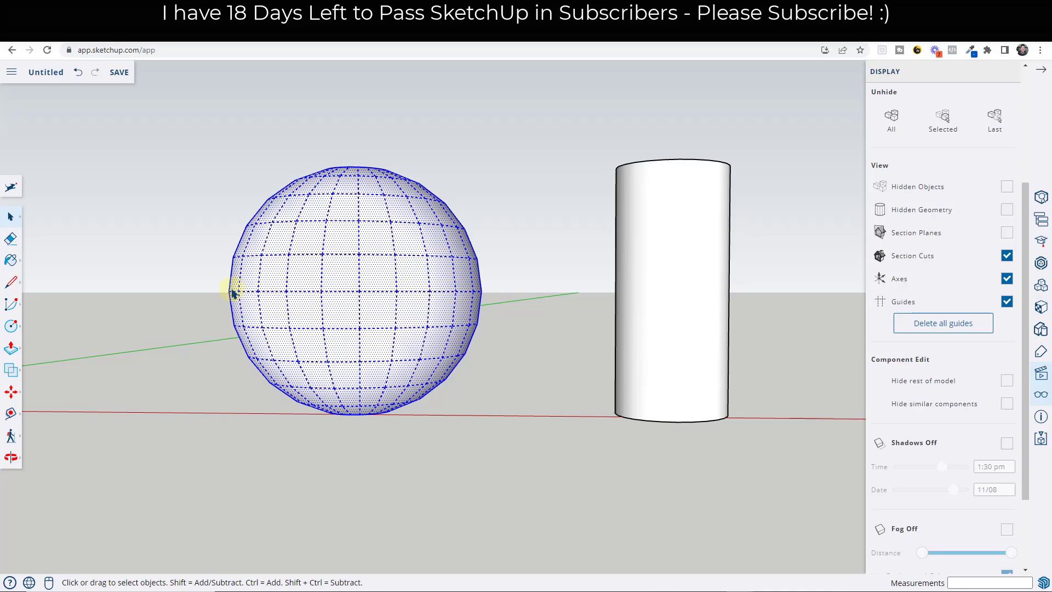
# - Move the sphere straight up from its edge point to the cylinder's top level
pyautogui.press('m')
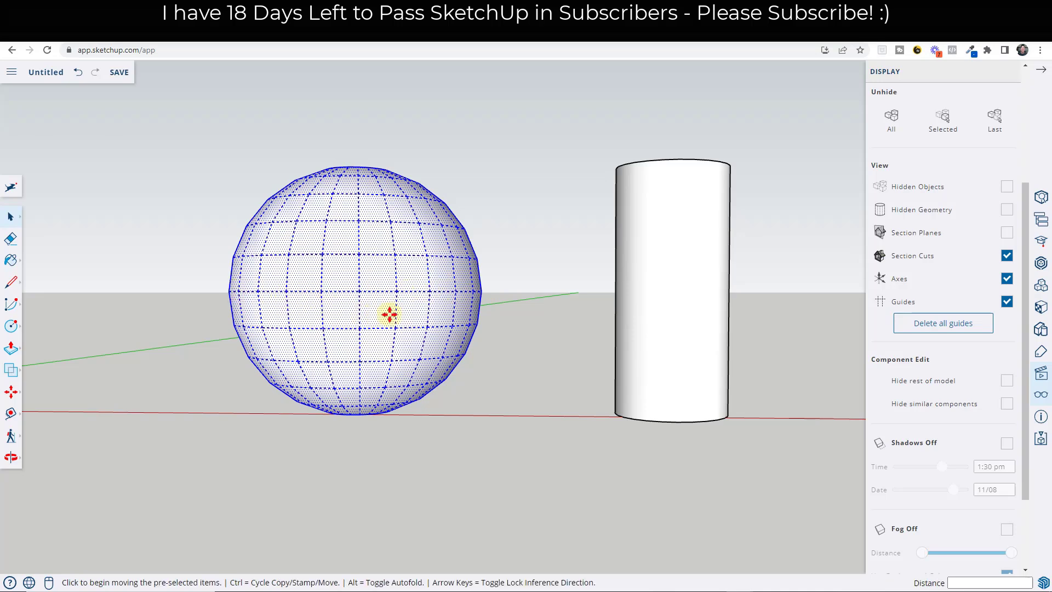
pyautogui.click(482, 293)
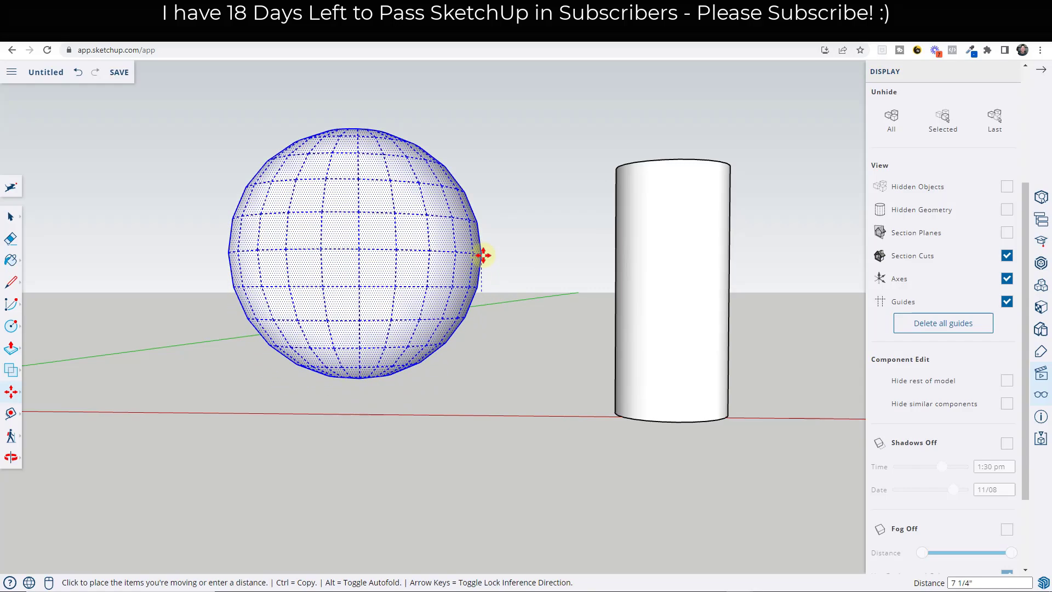
pyautogui.press('space')
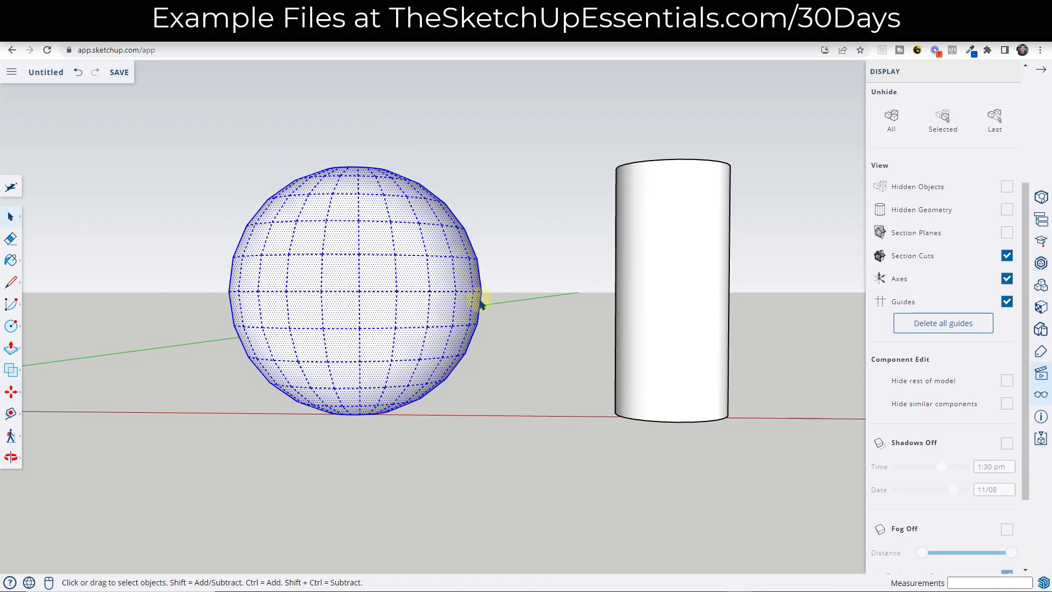
pyautogui.press('m')
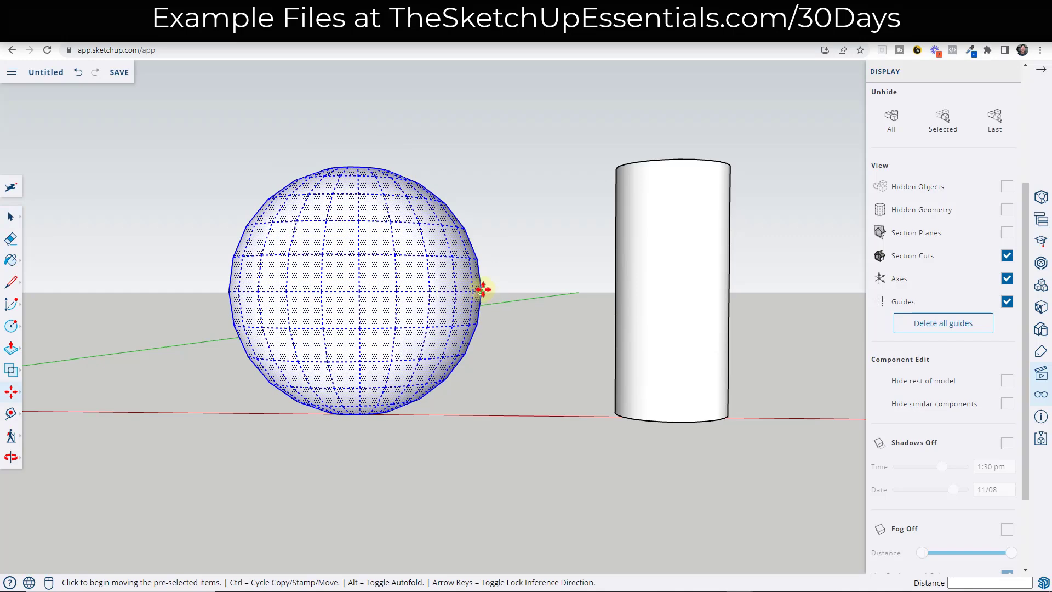
pyautogui.click(473, 289)
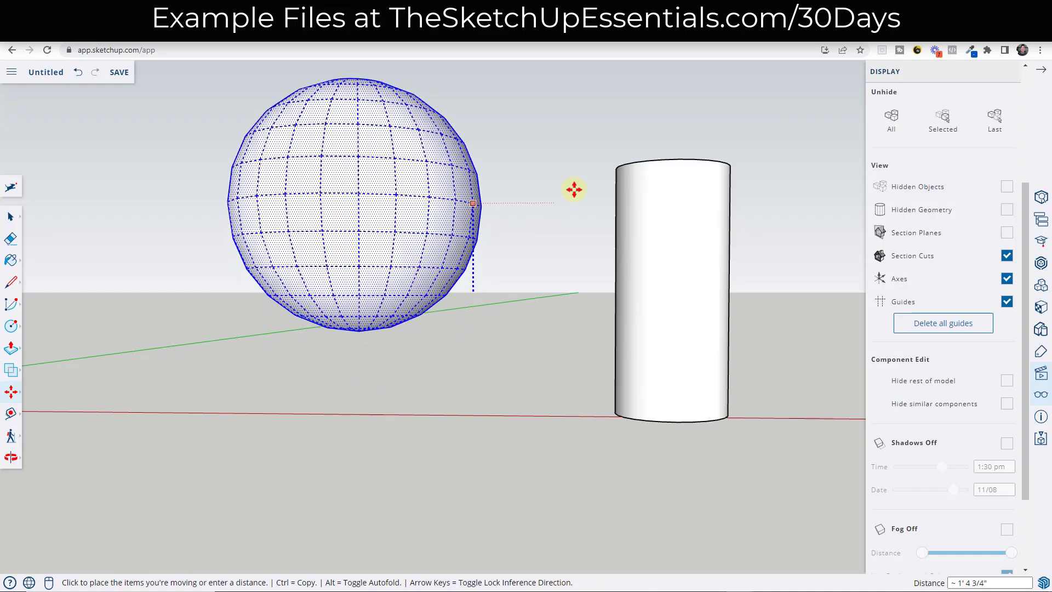
pyautogui.click(614, 165)
pyautogui.moveTo(582, 195); pyautogui.dragTo(477, 165, button='middle')
# - Mark the centre of the cylinder's top circle and select the sphere
pyautogui.rightClick(477, 165)
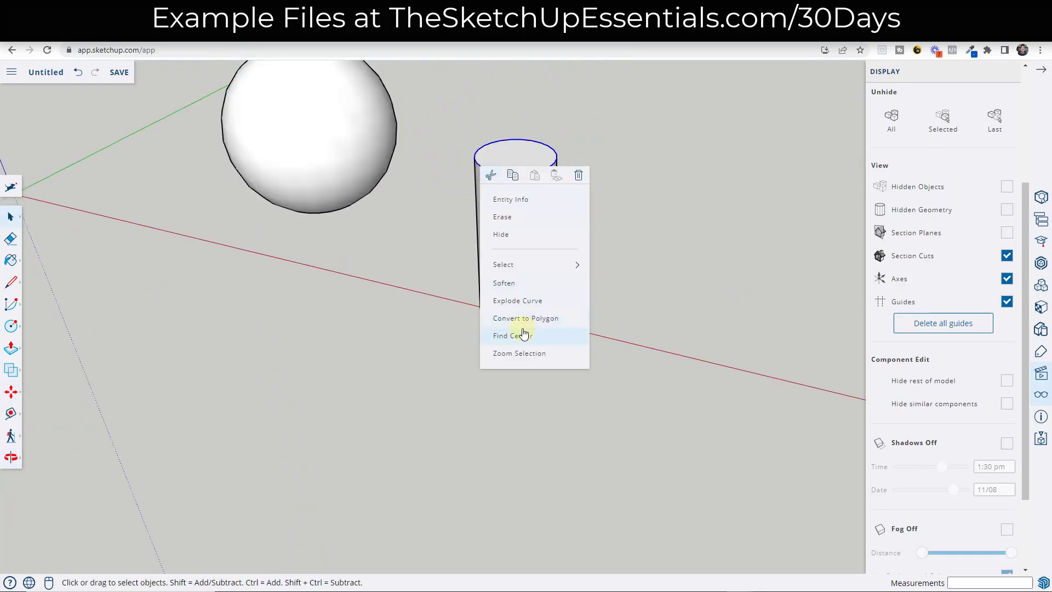
pyautogui.click(518, 338)
pyautogui.moveTo(519, 338); pyautogui.dragTo(308, 180, button='middle')
pyautogui.click(308, 181)
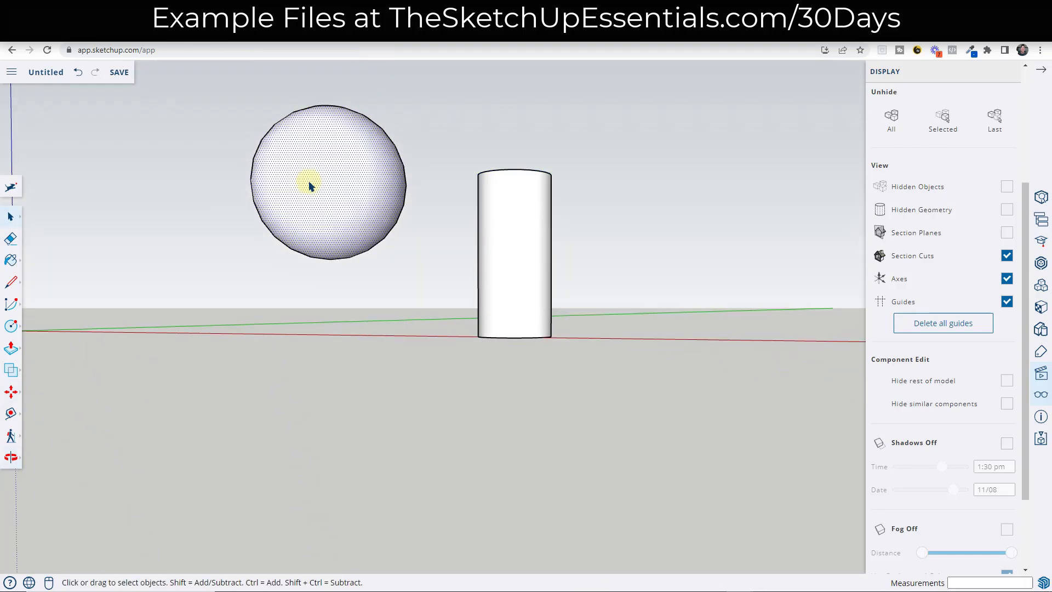
pyautogui.moveTo(375, 340); pyautogui.dragTo(356, 273, button='middle')
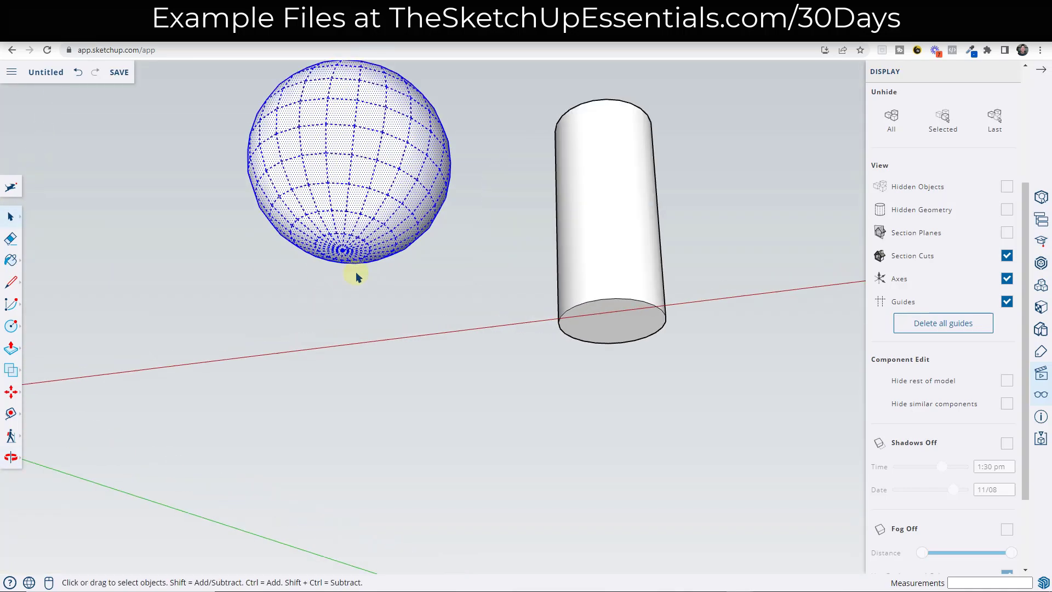
# - Move the sphere by its bottom point onto the cylinder's top centre
pyautogui.press('m')
pyautogui.click(338, 251)
pyautogui.moveTo(507, 322); pyautogui.dragTo(592, 141, button='middle')
pyautogui.moveTo(573, 178); pyautogui.dragTo(586, 155, button='middle')
pyautogui.scroll(5, 579, 175)
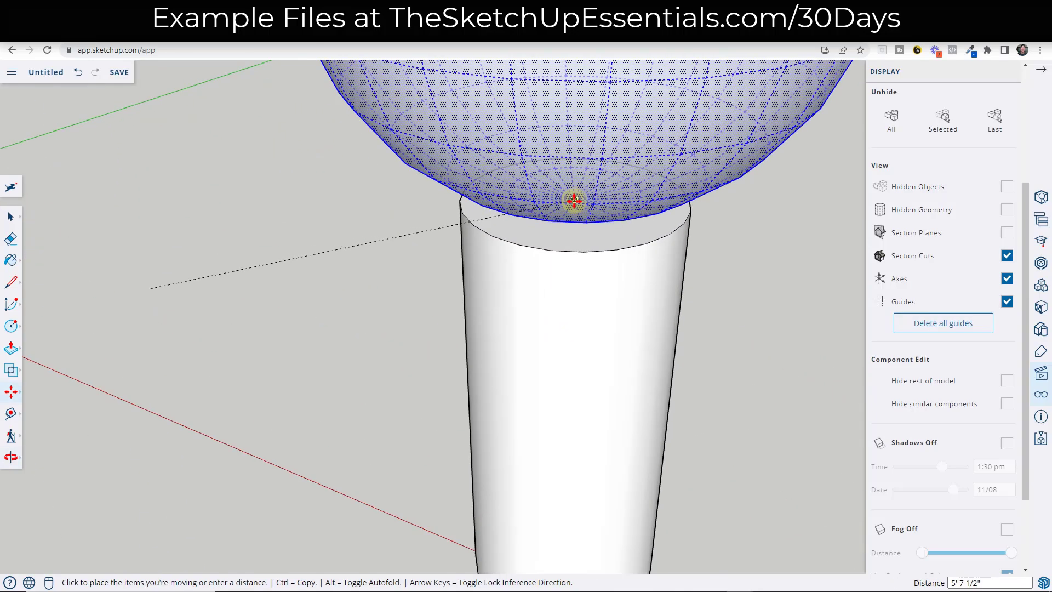
pyautogui.click(571, 205)
pyautogui.scroll(-1, 553, 241)
pyautogui.press('space')
pyautogui.scroll(-5, 550, 255)
pyautogui.moveTo(518, 277); pyautogui.dragTo(561, 292, button='middle')
pyautogui.scroll(2, 561, 293)
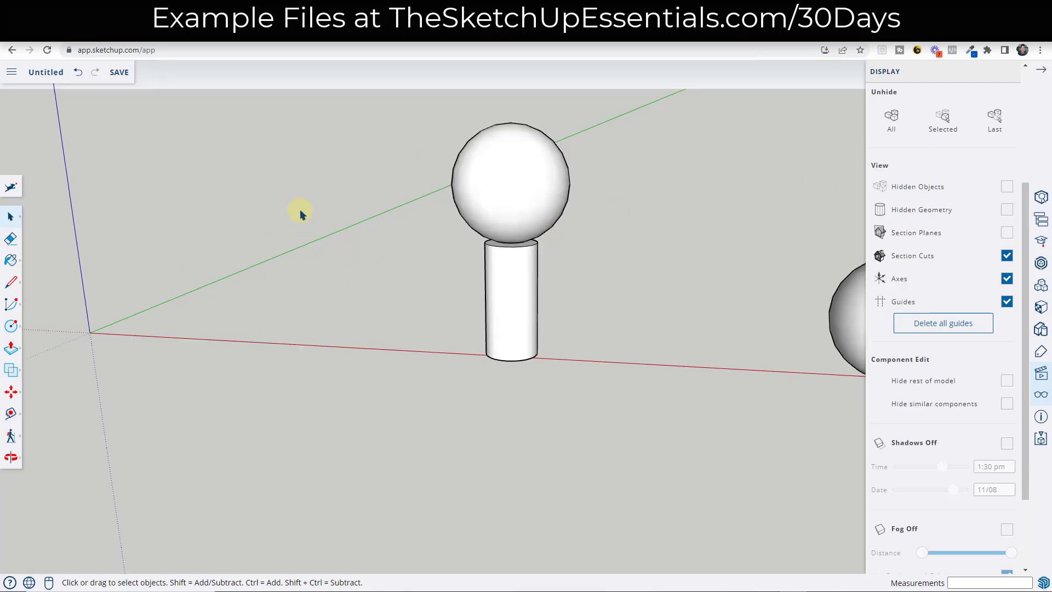
# - Zoom to the second sphere and briefly toggle Hidden Geometry on and off
pyautogui.scroll(-2, 257, 198)
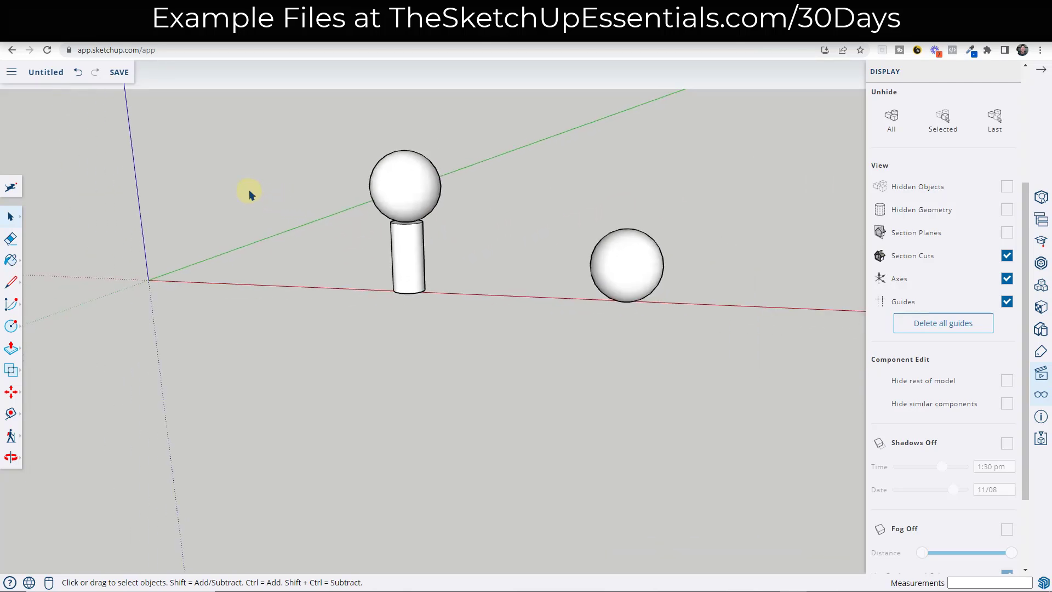
pyautogui.scroll(5, 676, 237)
pyautogui.scroll(3, 680, 284)
pyautogui.moveTo(606, 240); pyautogui.dragTo(610, 235, button='middle')
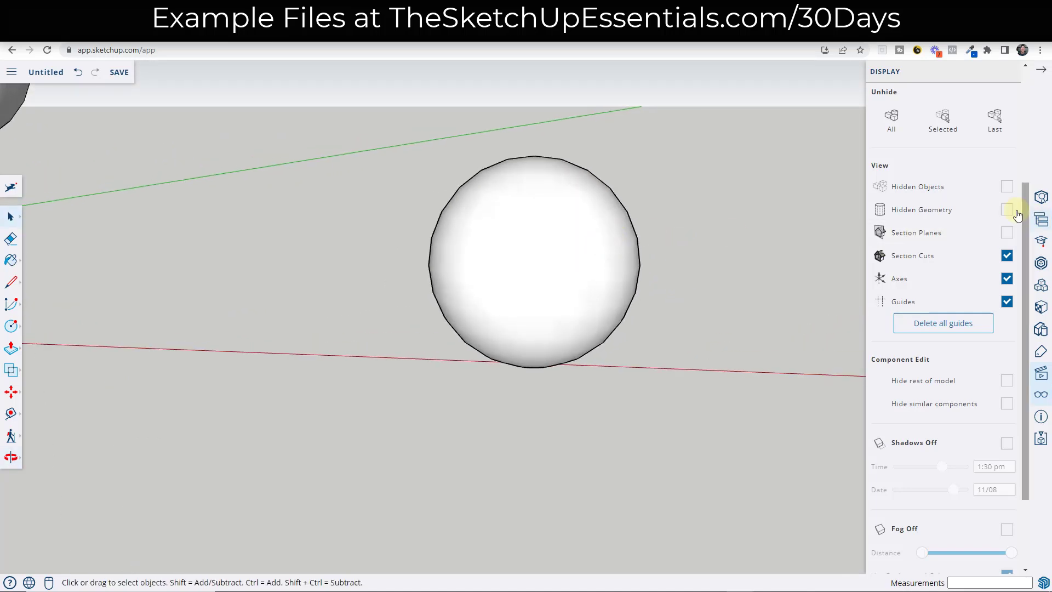
pyautogui.click(1007, 209)
pyautogui.moveTo(676, 258); pyautogui.dragTo(712, 219, button='middle')
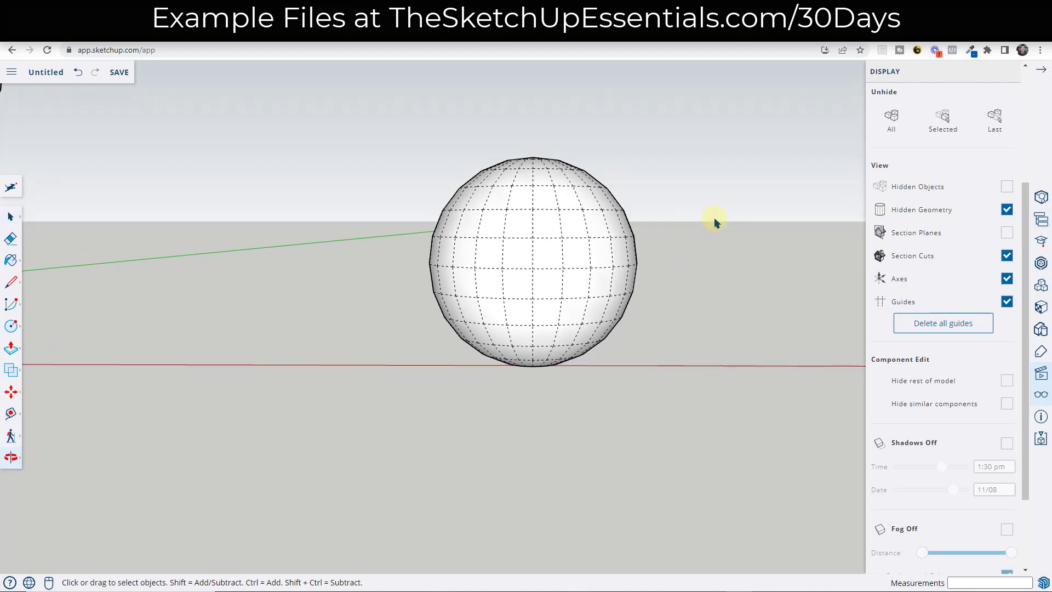
pyautogui.click(1007, 209)
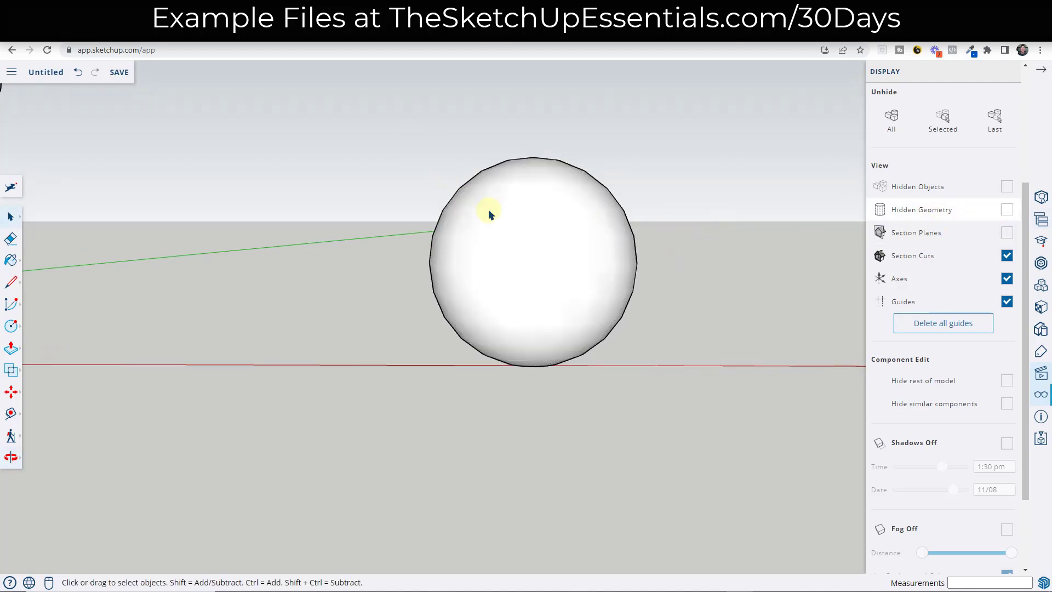
# - Test adding and removing the sphere's faces from the selection, then turn Hidden Geometry on
pyautogui.click(454, 229)
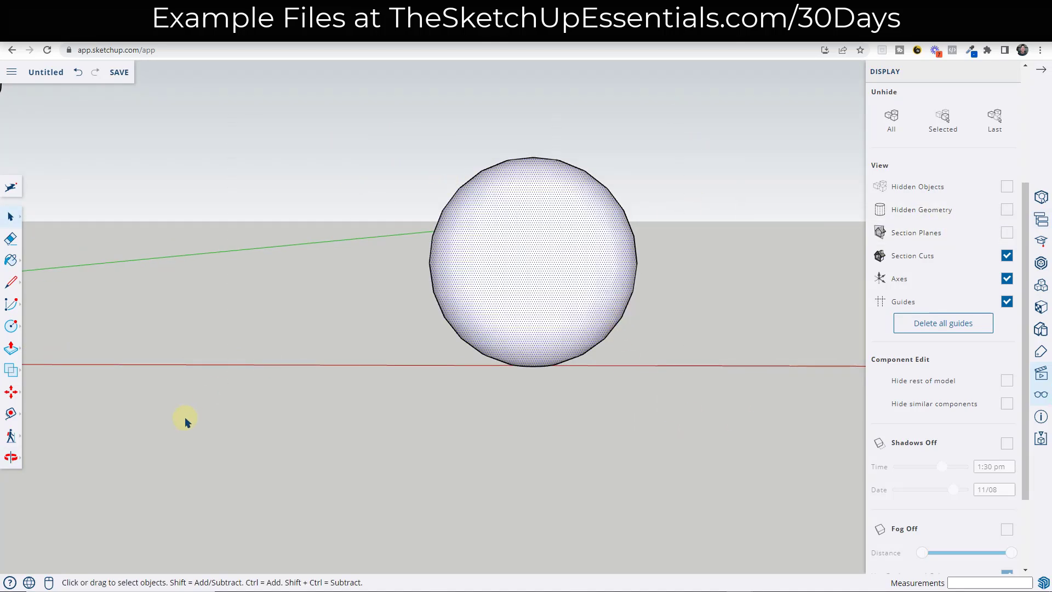
pyautogui.click(511, 242)
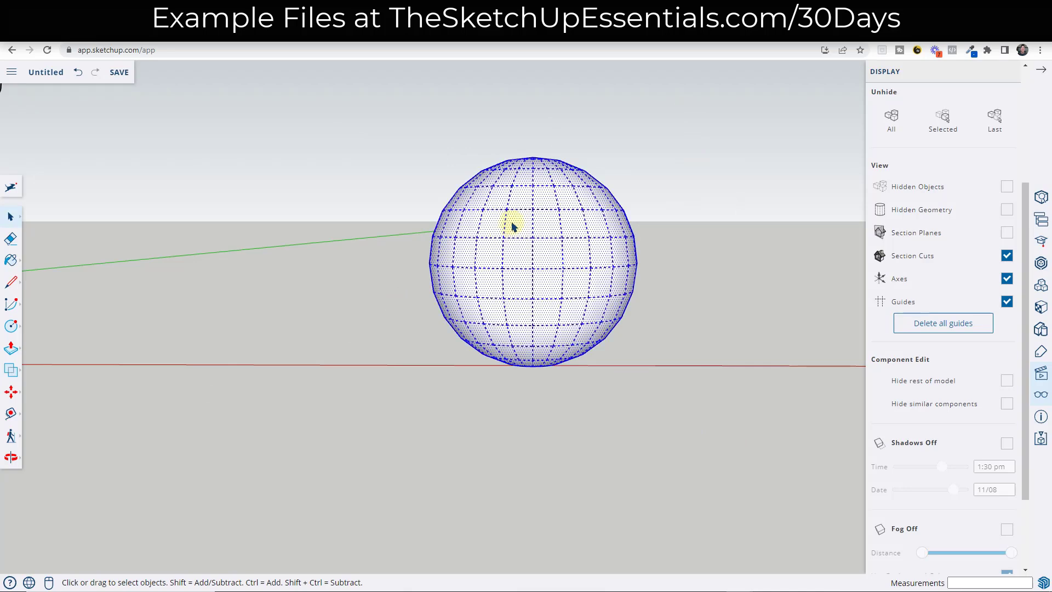
pyautogui.keyDown('shift'); pyautogui.click(518, 228); pyautogui.keyUp('shift')
pyautogui.keyDown('shift'); pyautogui.click(525, 258); pyautogui.keyUp('shift')
pyautogui.keyDown('shift'); pyautogui.click(519, 228); pyautogui.keyUp('shift')
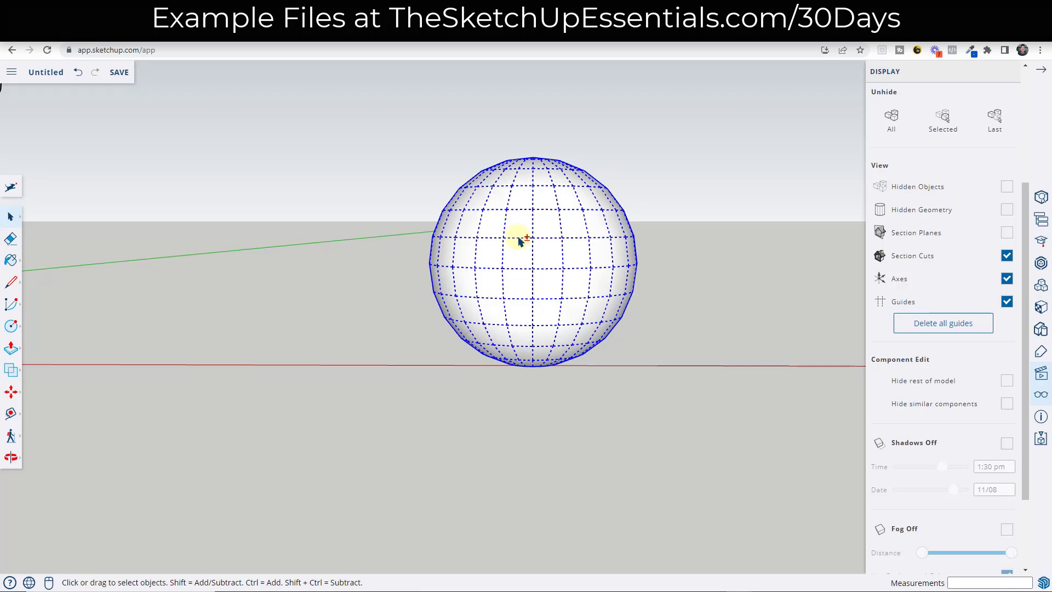
pyautogui.keyDown('shift'); pyautogui.click(518, 223); pyautogui.keyUp('shift')
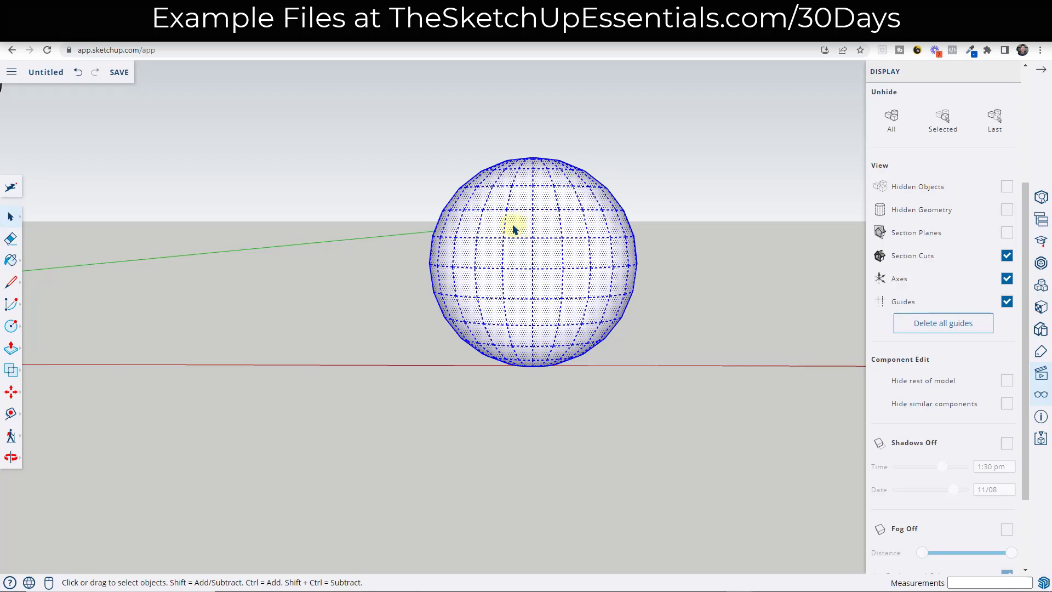
pyautogui.click(691, 247)
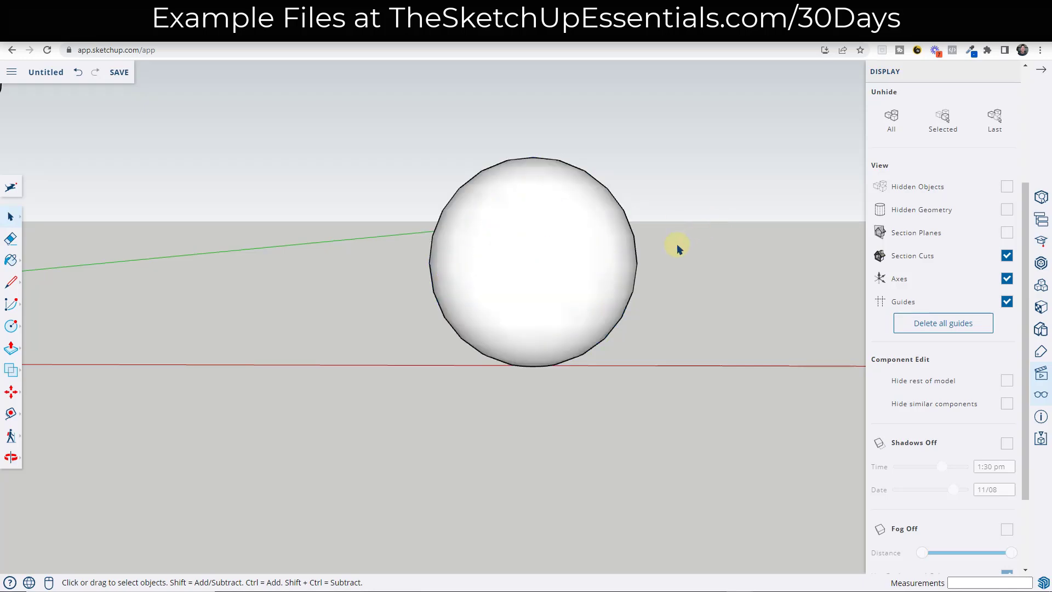
pyautogui.click(1007, 214)
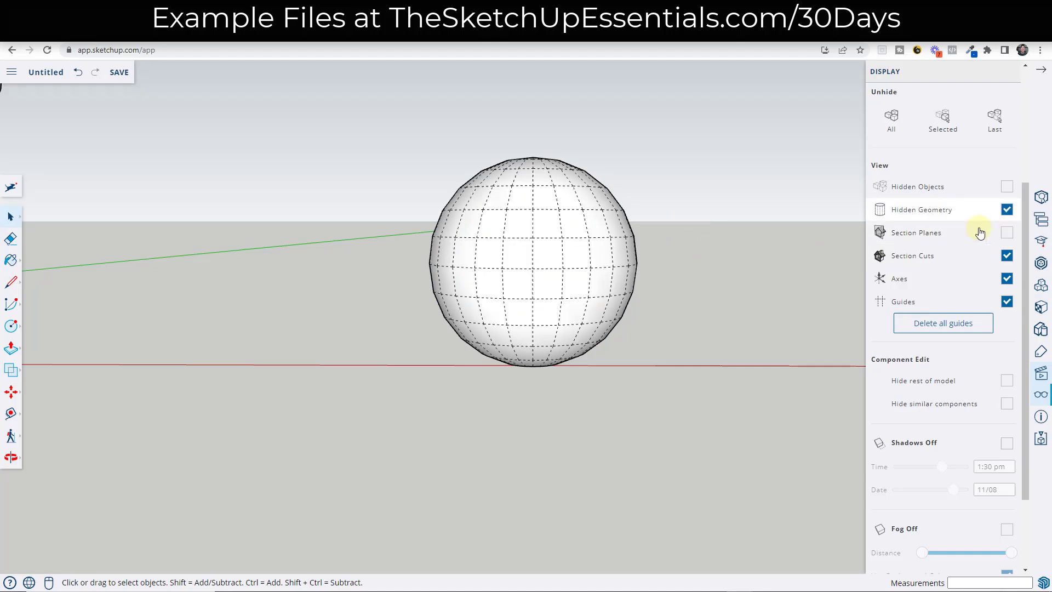
# - Window-select and delete the second sphere's top rows of faces, then inspect the bowl's rim
pyautogui.moveTo(374, 131); pyautogui.dragTo(714, 254)
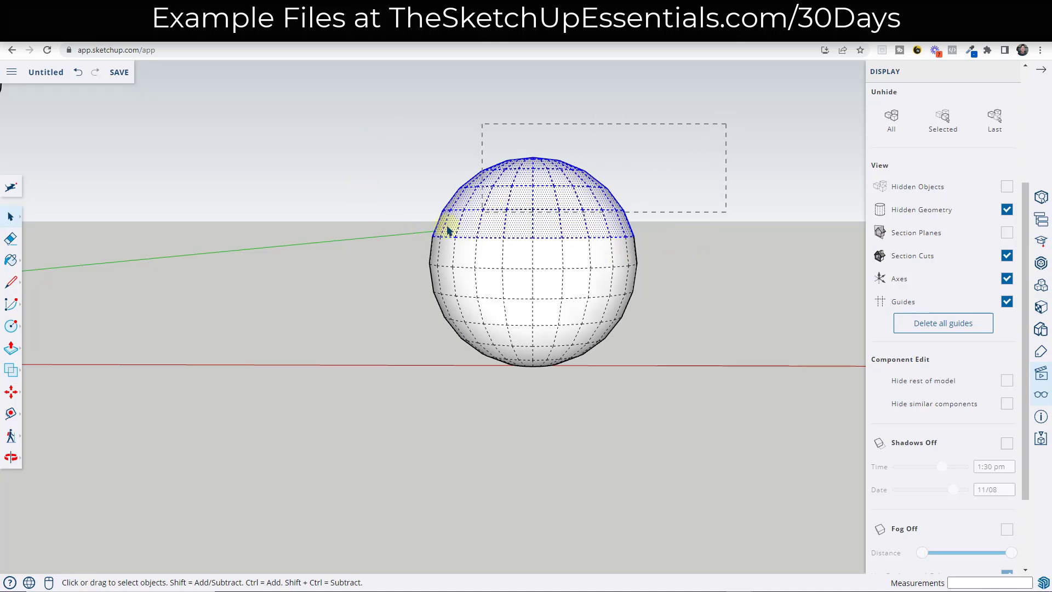
pyautogui.moveTo(338, 252); pyautogui.dragTo(336, 256)
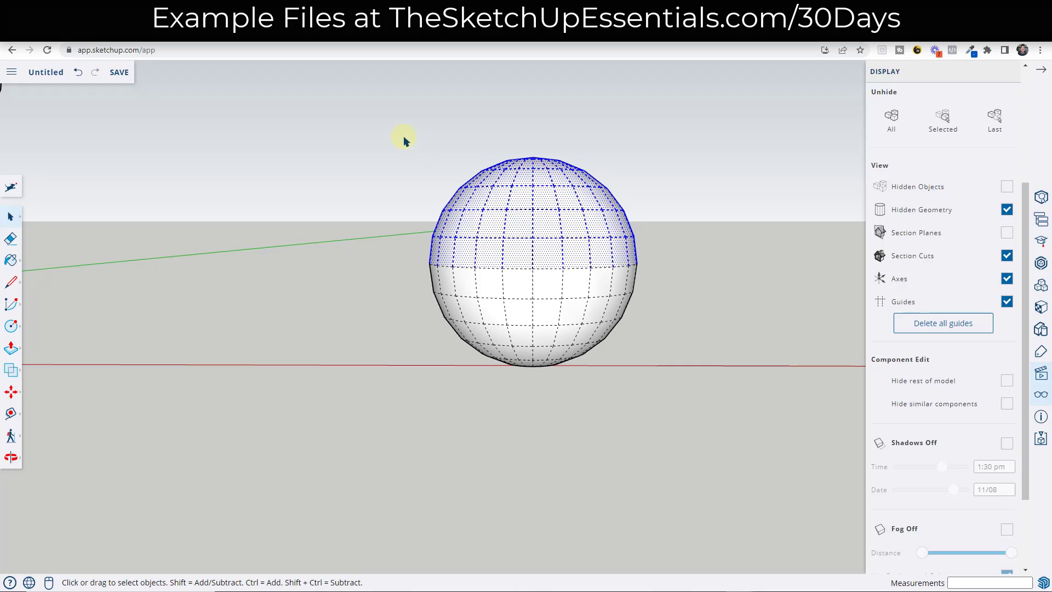
pyautogui.moveTo(363, 122); pyautogui.dragTo(706, 237)
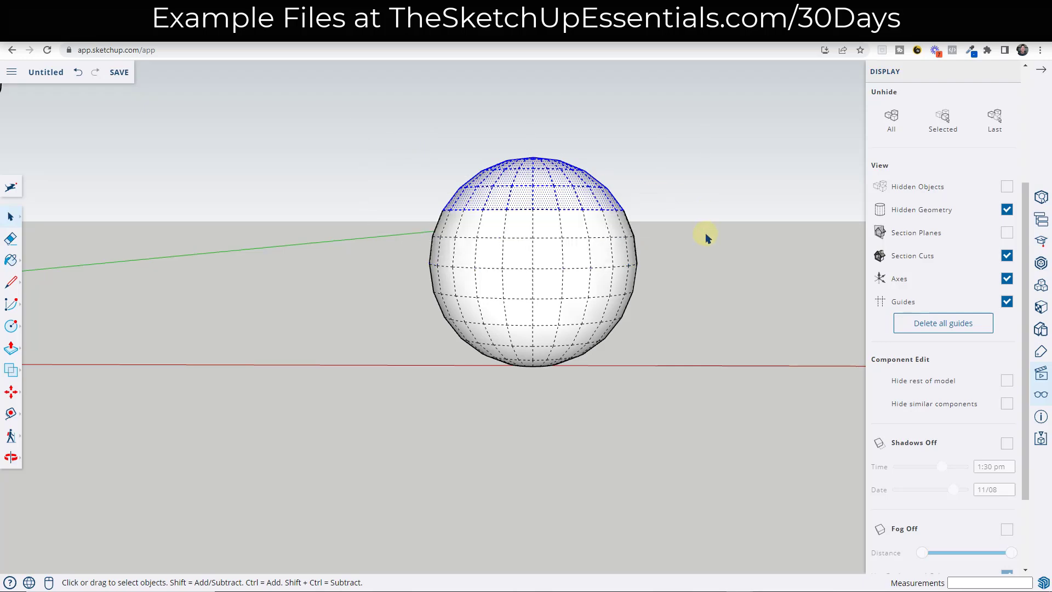
pyautogui.press('Delete')
pyautogui.moveTo(629, 221); pyautogui.dragTo(488, 195, button='middle')
pyautogui.moveTo(401, 207); pyautogui.dragTo(688, 252)
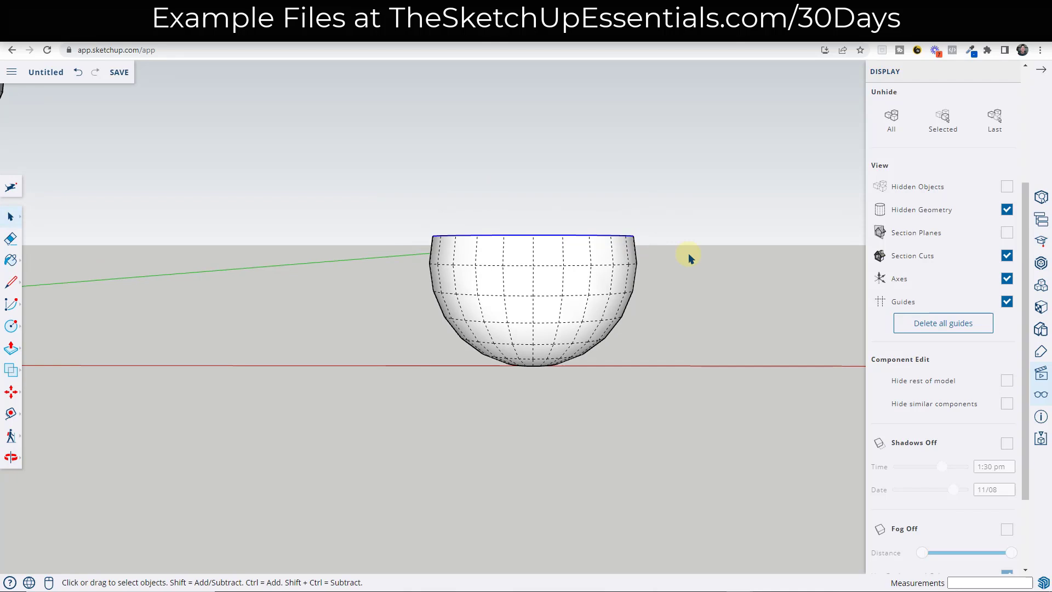
pyautogui.moveTo(688, 252); pyautogui.dragTo(639, 360, button='middle')
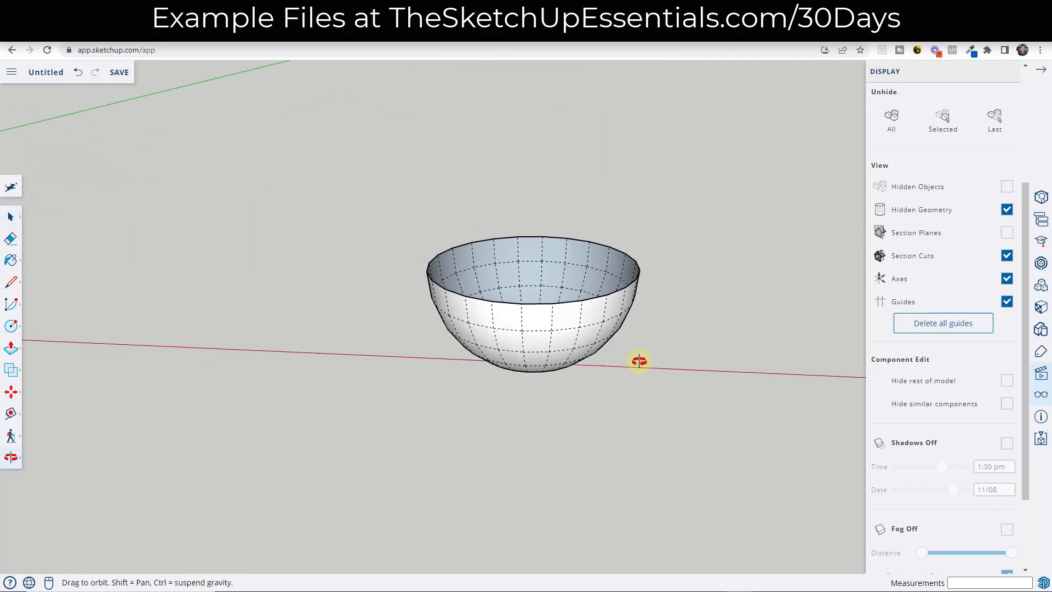
# - Select a vertical column of three bowl faces and delete it
pyautogui.scroll(3, 562, 351)
pyautogui.moveTo(570, 317); pyautogui.dragTo(526, 275, button='middle')
pyautogui.click(524, 274)
pyautogui.keyDown('shift'); pyautogui.click(524, 322); pyautogui.keyUp('shift')
pyautogui.keyDown('shift'); pyautogui.click(517, 360); pyautogui.keyUp('shift')
pyautogui.press('Delete')
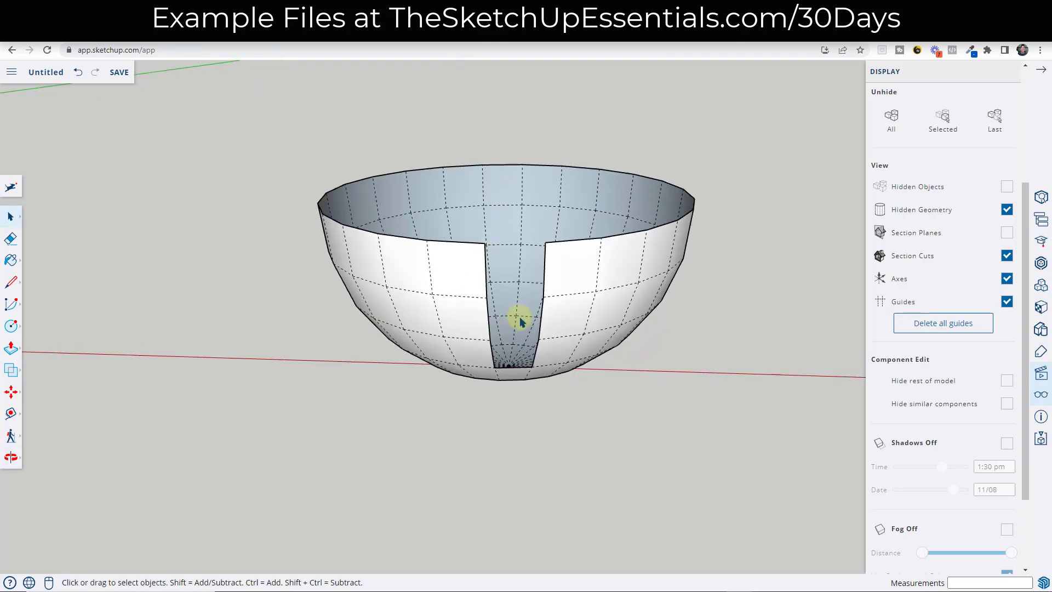
pyautogui.moveTo(526, 273); pyautogui.dragTo(520, 313, button='middle')
pyautogui.scroll(-3, 534, 274)
pyautogui.moveTo(516, 253); pyautogui.dragTo(499, 272, button='middle')
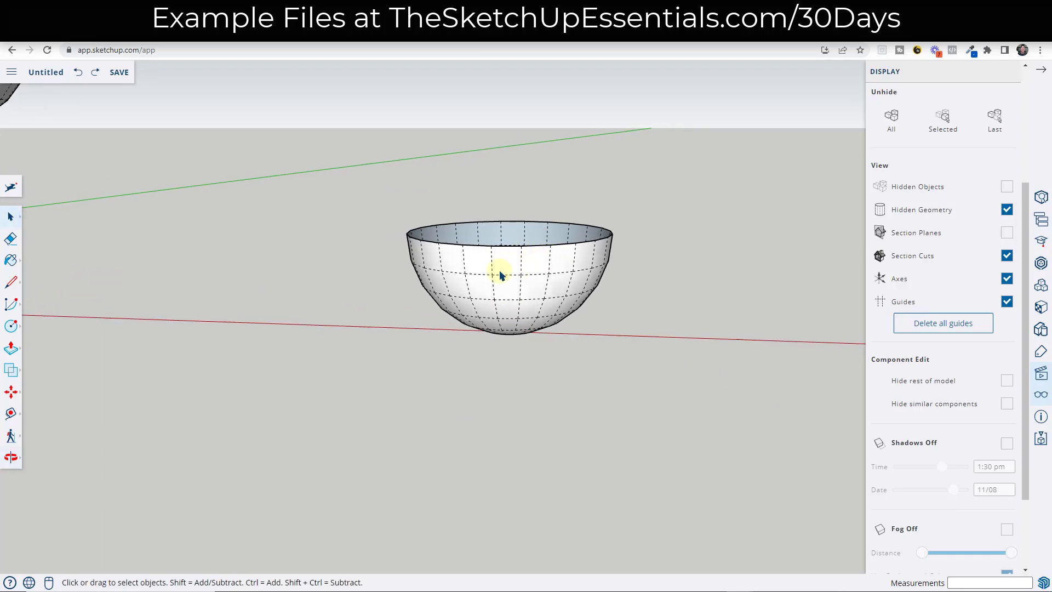
# - Frame the sphere and bowl together and turn off Hidden Geometry
pyautogui.moveTo(795, 233); pyautogui.dragTo(484, 208, button='middle')
pyautogui.moveTo(518, 181); pyautogui.dragTo(469, 200)
pyautogui.press('space')
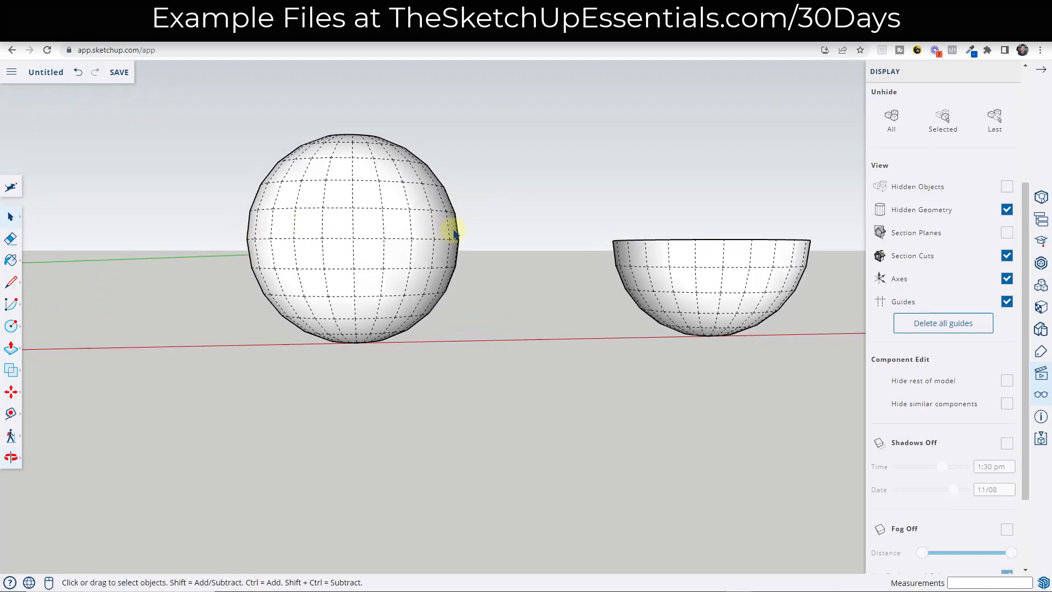
pyautogui.click(1007, 209)
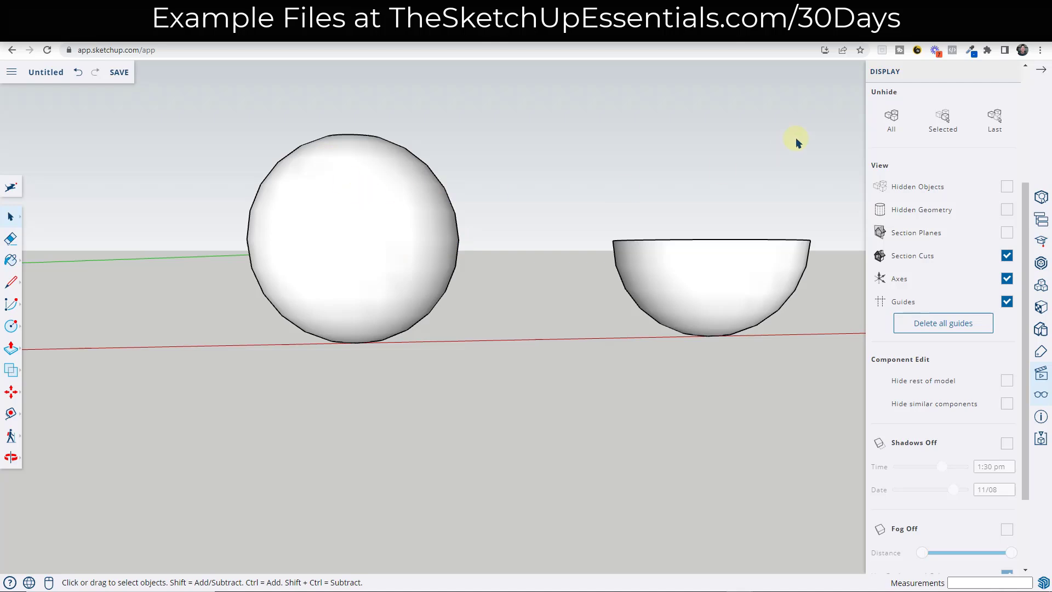
pyautogui.scroll(4, 962, 246)
pyautogui.click(953, 153)
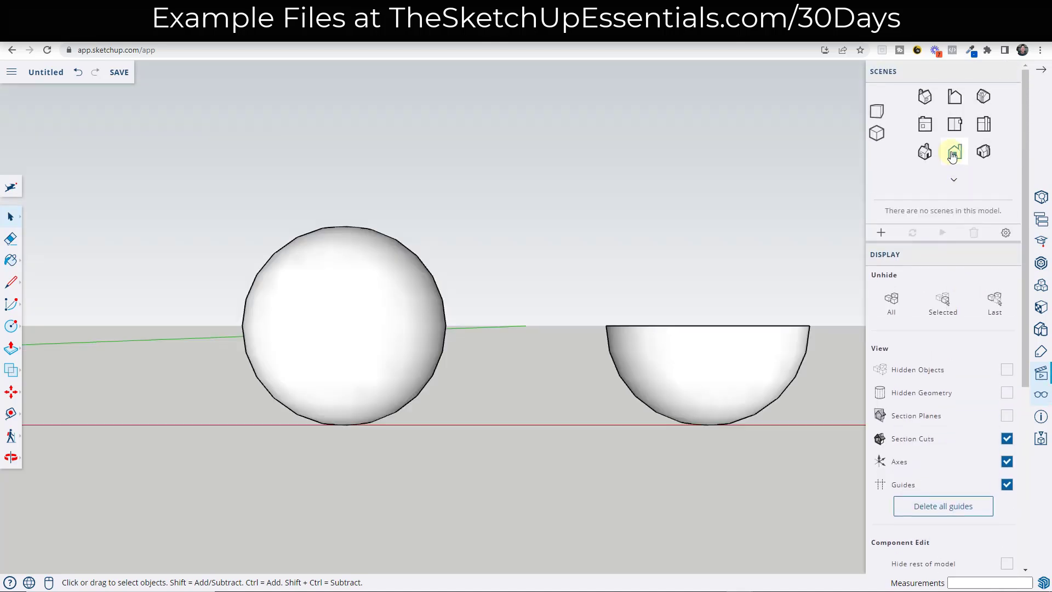
pyautogui.click(876, 134)
pyautogui.scroll(3, 333, 319)
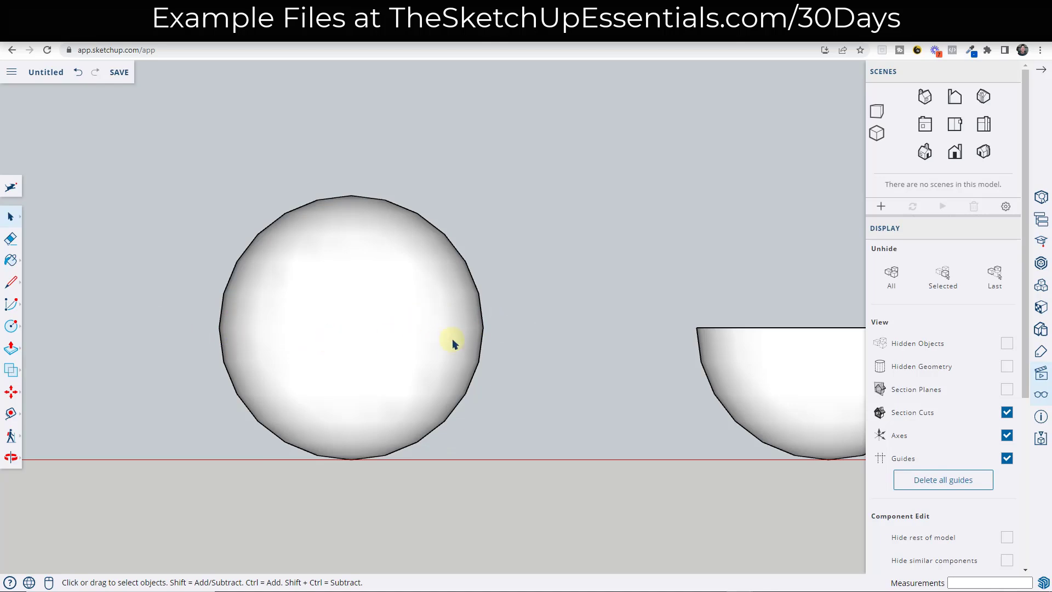
pyautogui.press('c')
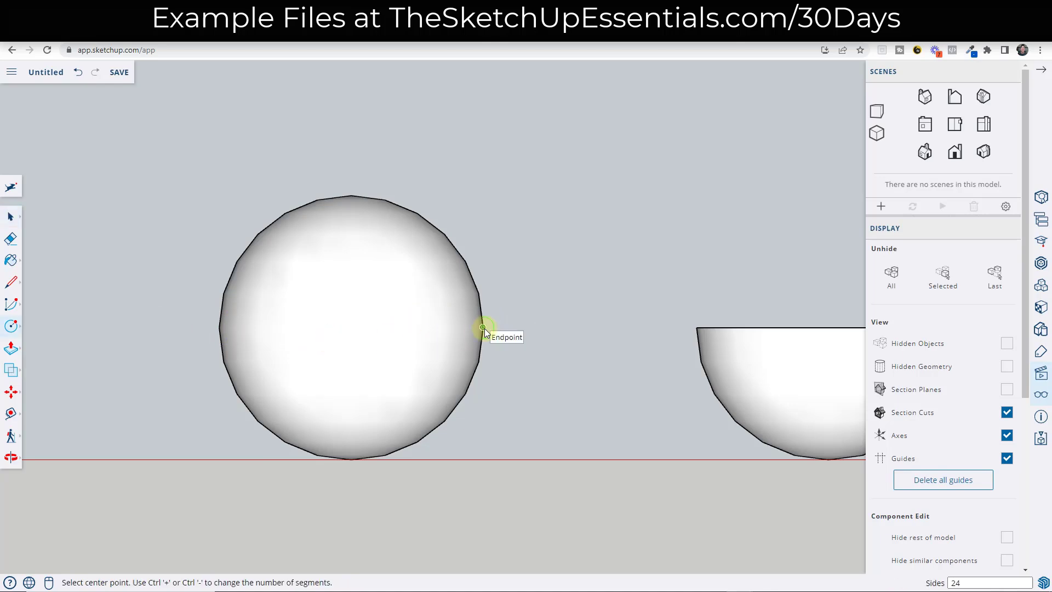
pyautogui.click(482, 327)
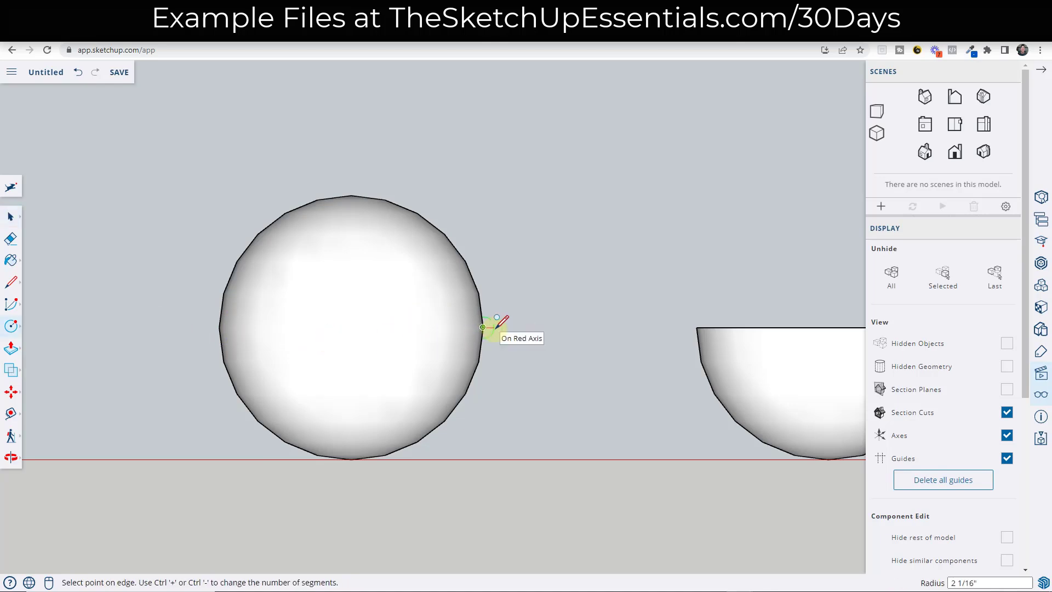
pyautogui.click(494, 326)
pyautogui.moveTo(517, 304); pyautogui.dragTo(340, 207, button='middle')
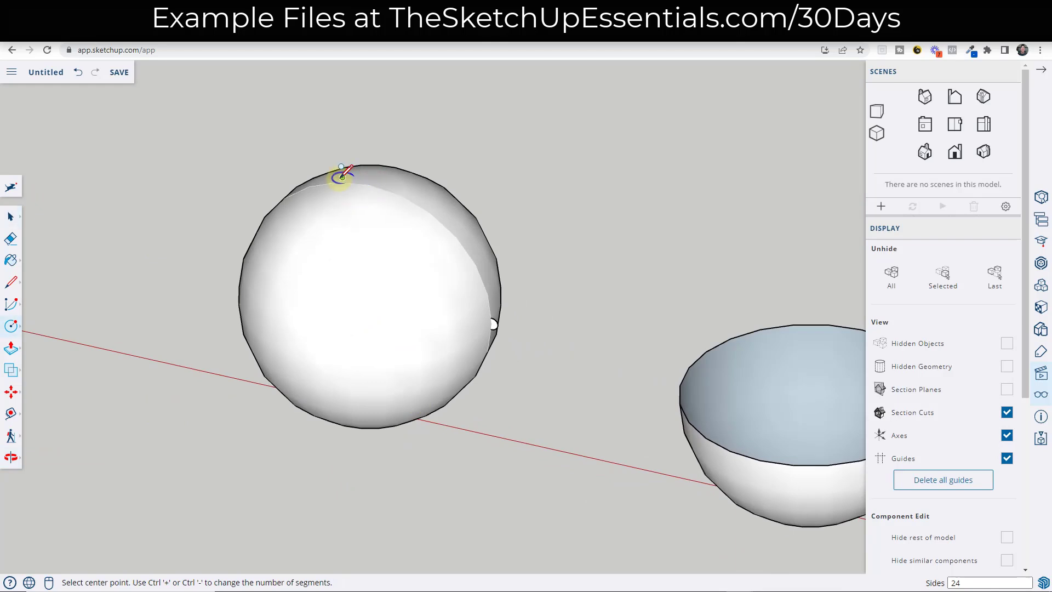
pyautogui.click(369, 184)
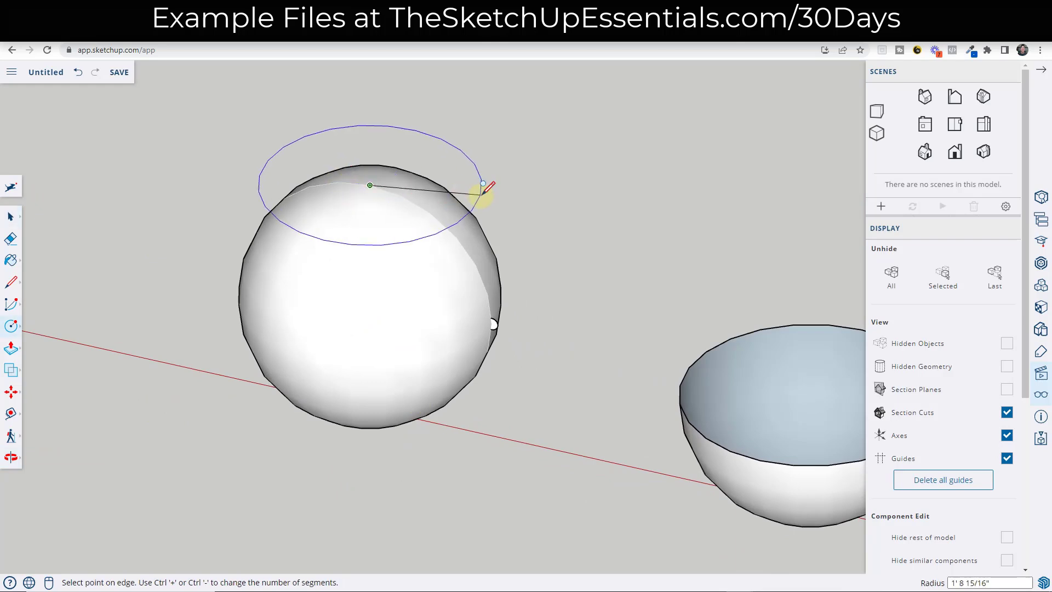
pyautogui.press('space')
pyautogui.moveTo(533, 326); pyautogui.dragTo(438, 226, button='middle')
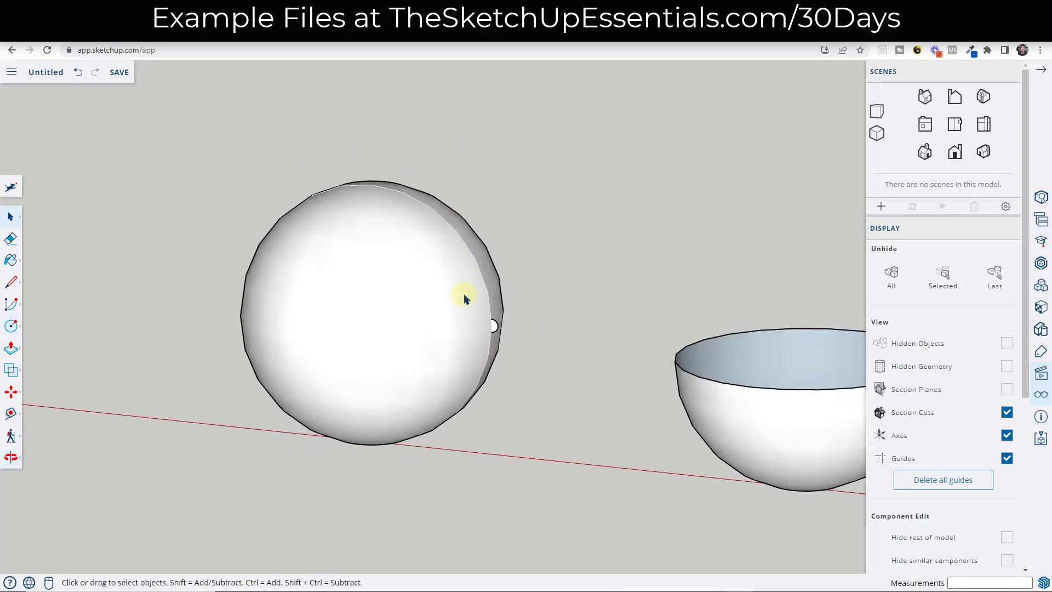
pyautogui.scroll(-2, 463, 307)
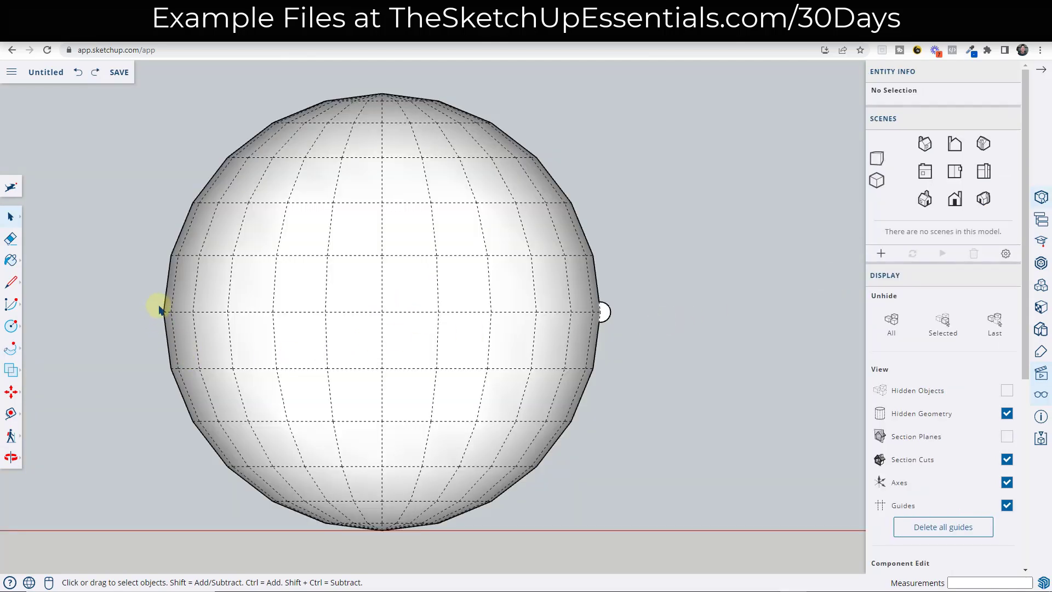
# - Sweep the small circle along the 24 equator edges with Follow Me, then hide hidden geometry
pyautogui.moveTo(191, 320); pyautogui.dragTo(606, 312)
pyautogui.moveTo(633, 312); pyautogui.dragTo(307, 370, button='middle')
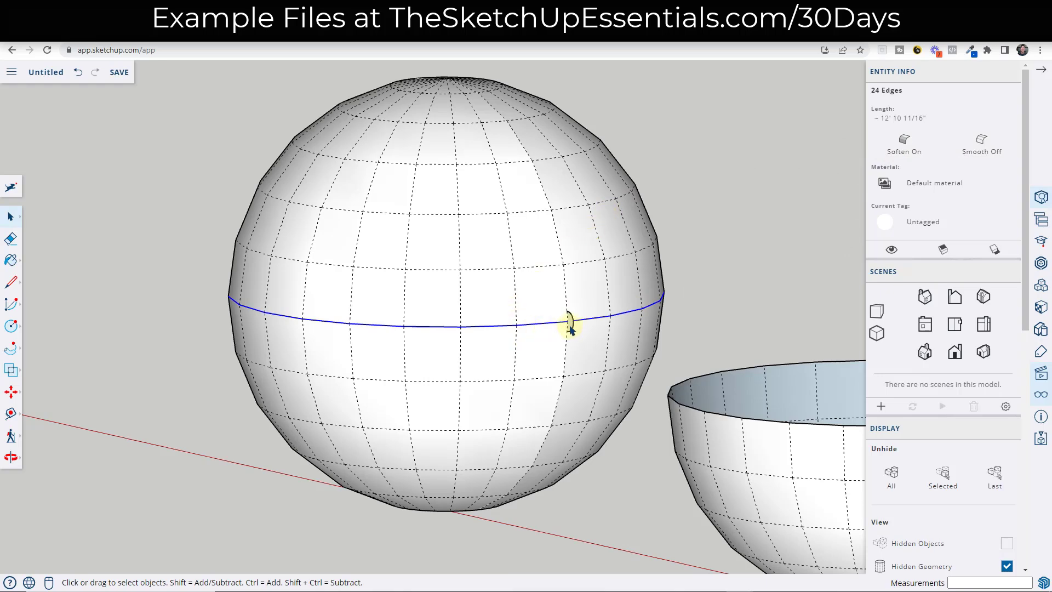
pyautogui.click(7, 353)
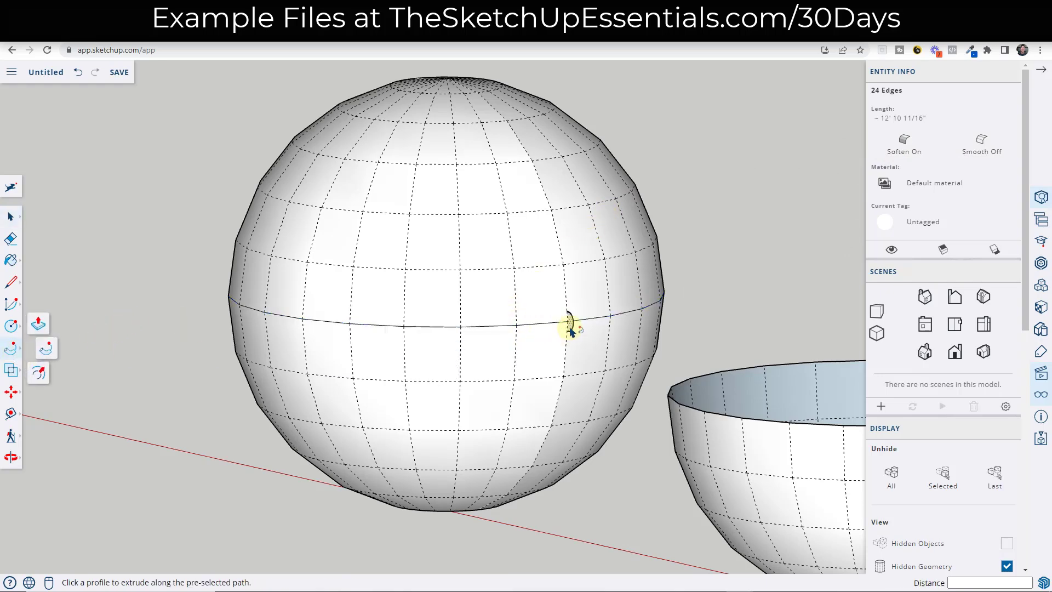
pyautogui.click(570, 326)
pyautogui.moveTo(246, 335); pyautogui.dragTo(617, 316, button='middle')
pyautogui.scroll(-5, 920, 329)
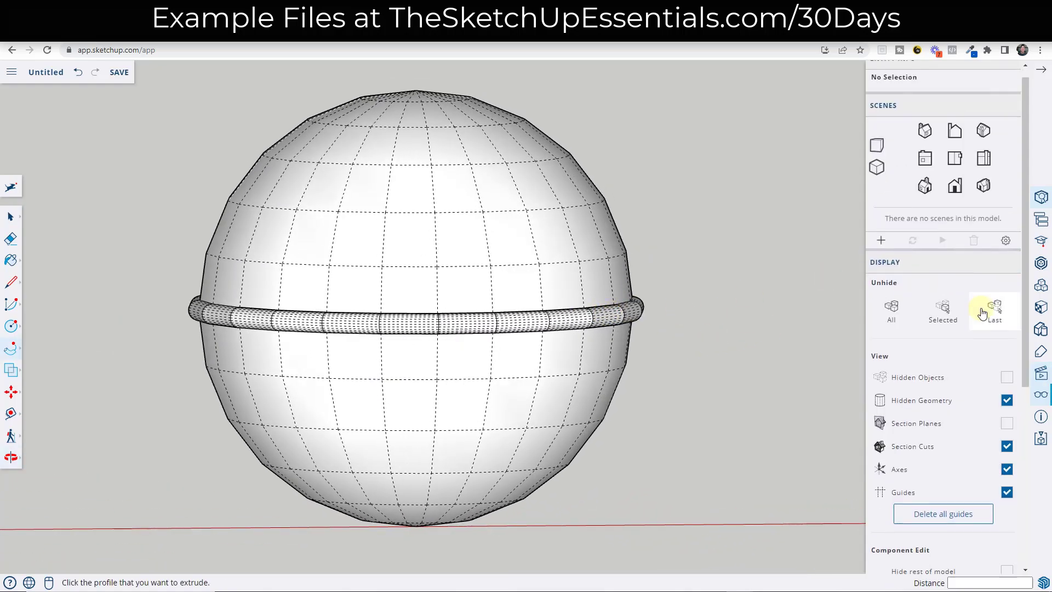
pyautogui.click(1007, 303)
pyautogui.scroll(-3, 548, 339)
pyautogui.moveTo(521, 334)
pyautogui.mouseDown(button='middle')
pyautogui.moveTo(720, 323)
pyautogui.moveTo(500, 314)
pyautogui.moveTo(519, 314)
pyautogui.moveTo(511, 318)
pyautogui.mouseUp(button='middle')
# - Turn on Hidden Geometry and orbit toward the bowl's bottom
pyautogui.scroll(-3, 331, 351)
pyautogui.scroll(4, 709, 359)
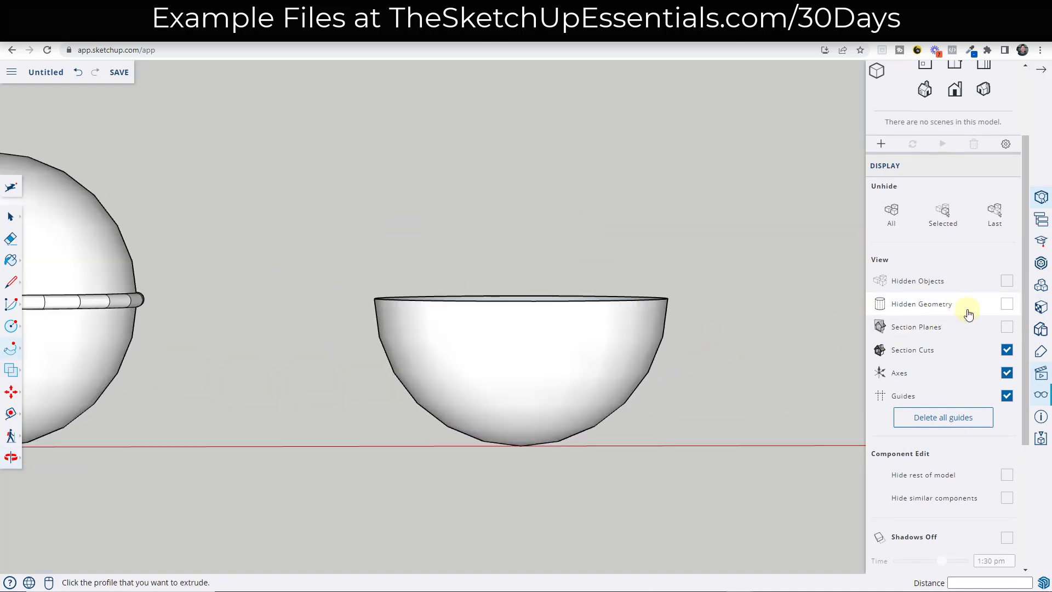
pyautogui.click(1007, 304)
pyautogui.moveTo(629, 406); pyautogui.dragTo(556, 408, button='middle')
pyautogui.scroll(3, 500, 486)
pyautogui.moveTo(500, 486); pyautogui.dragTo(501, 463, button='middle')
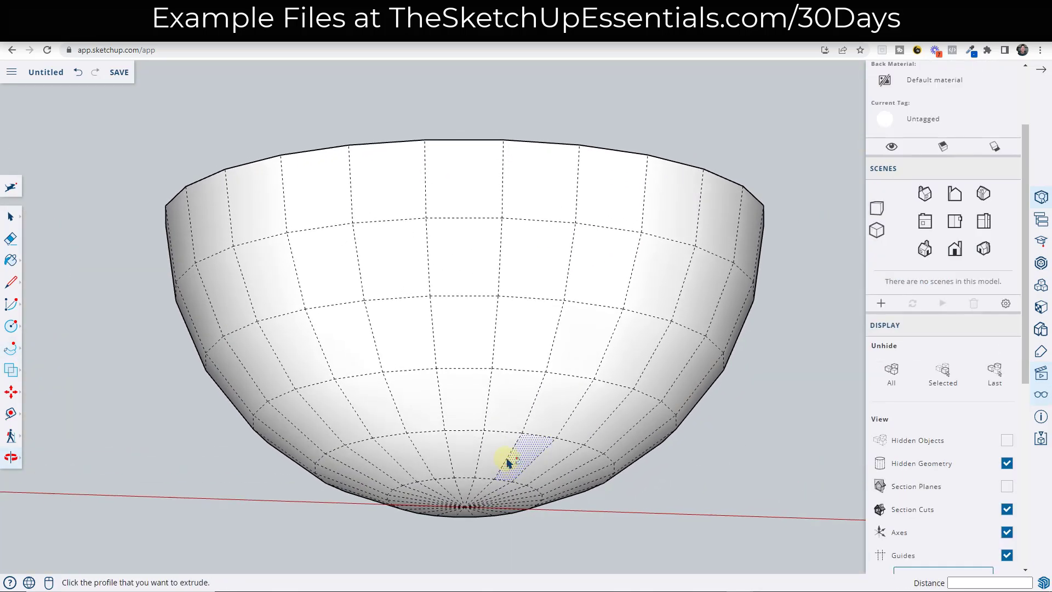
pyautogui.press('space')
# - Draw a multi-segment line path down the bowl's side from rim to bottom
pyautogui.press('l')
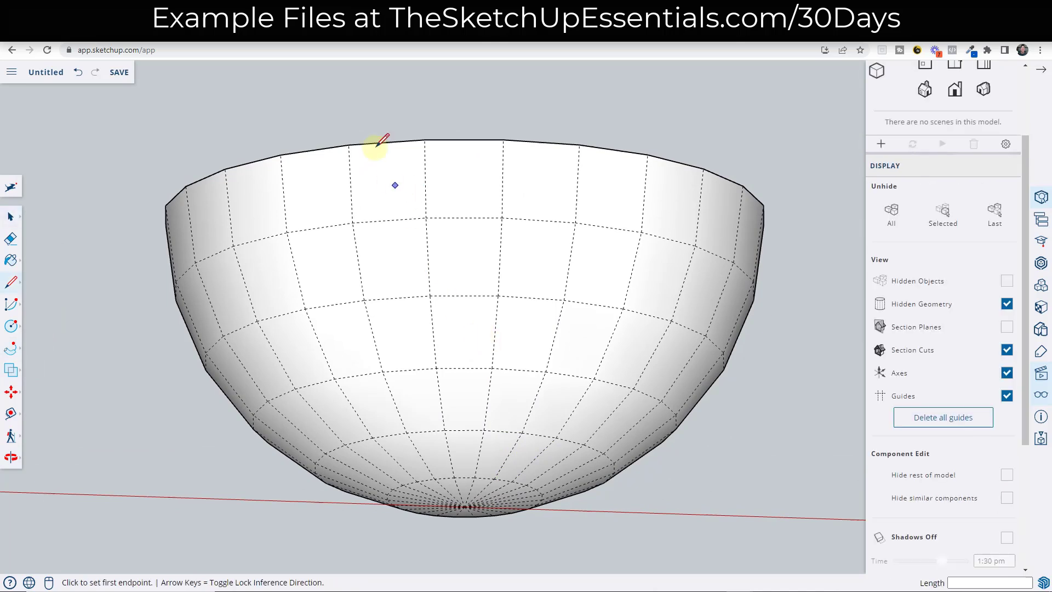
pyautogui.click(351, 145)
pyautogui.click(425, 217)
pyautogui.click(426, 217)
pyautogui.click(498, 296)
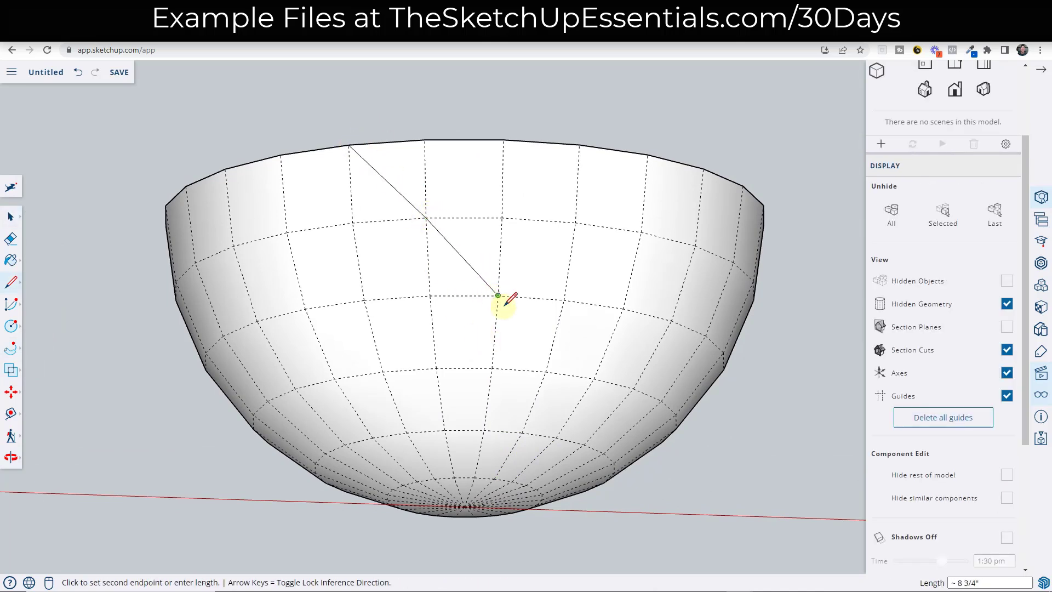
pyautogui.click(547, 371)
pyautogui.click(546, 371)
pyautogui.moveTo(564, 418); pyautogui.dragTo(570, 287, button='middle')
pyautogui.click(552, 359)
pyautogui.click(525, 431)
pyautogui.click(525, 431)
pyautogui.click(465, 471)
pyautogui.press('space')
# - Draw a small circle centred on the path's rim endpoint
pyautogui.moveTo(622, 371); pyautogui.dragTo(546, 306, button='middle')
pyautogui.scroll(3, 551, 317)
pyautogui.press('c')
pyautogui.click(553, 328)
pyautogui.click(570, 327)
# - Delete the face covering the bowl's top, look inside, and toggle Hidden Geometry off and on
pyautogui.press('space')
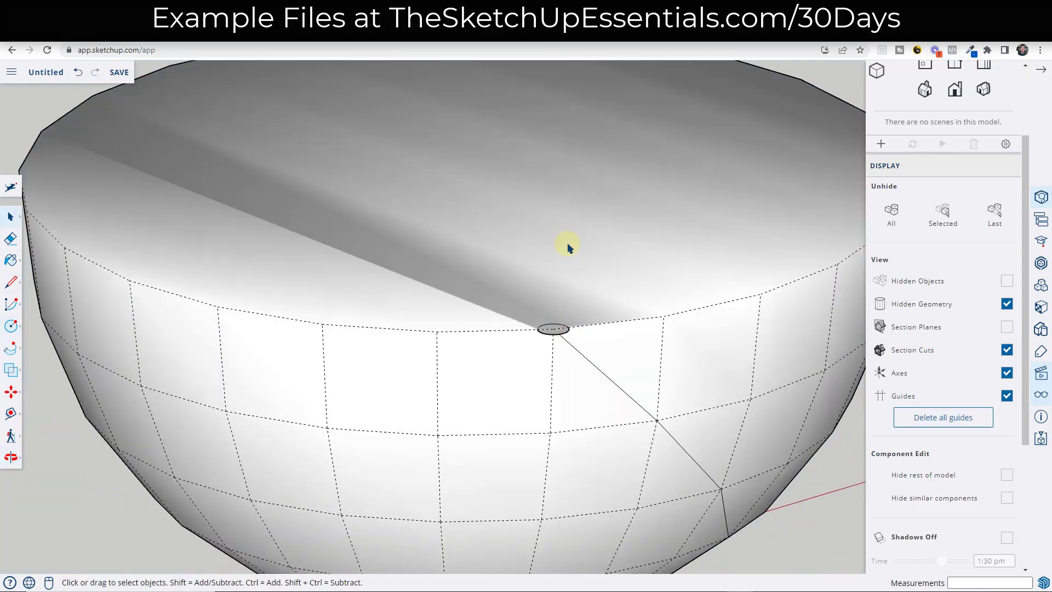
pyautogui.scroll(-3, 572, 258)
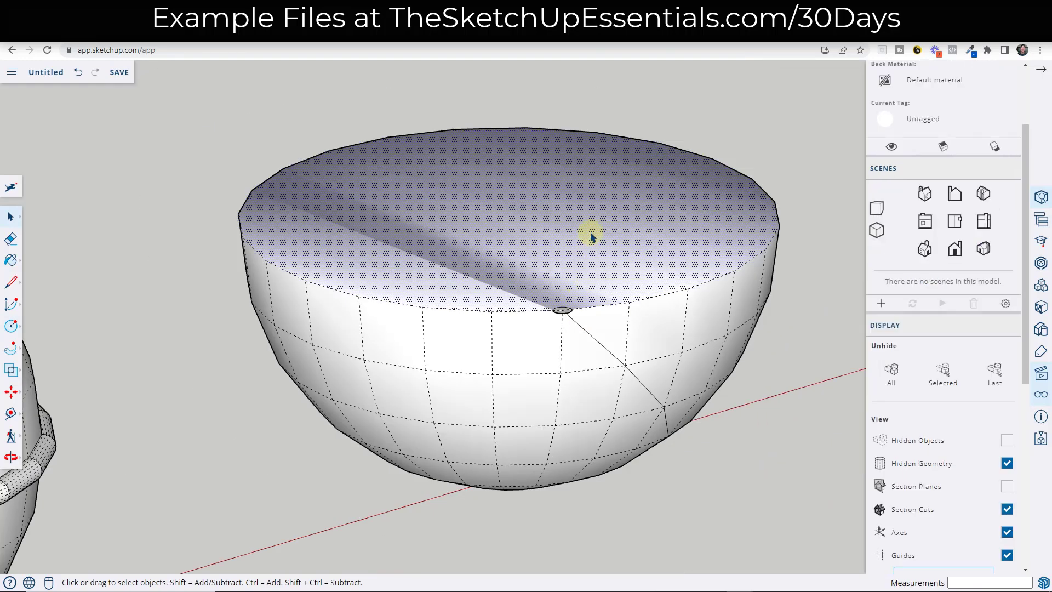
pyautogui.press('Delete')
pyautogui.moveTo(638, 333); pyautogui.dragTo(631, 302, button='middle')
pyautogui.moveTo(534, 509); pyautogui.dragTo(498, 83, button='middle')
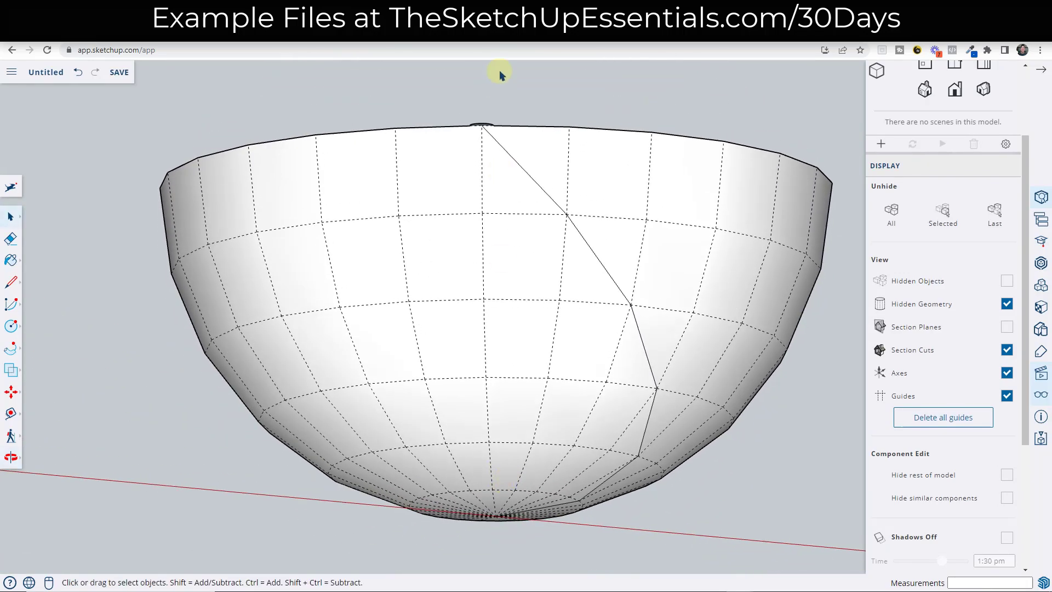
pyautogui.moveTo(509, 222); pyautogui.dragTo(540, 376, button='middle')
pyautogui.scroll(3, 515, 336)
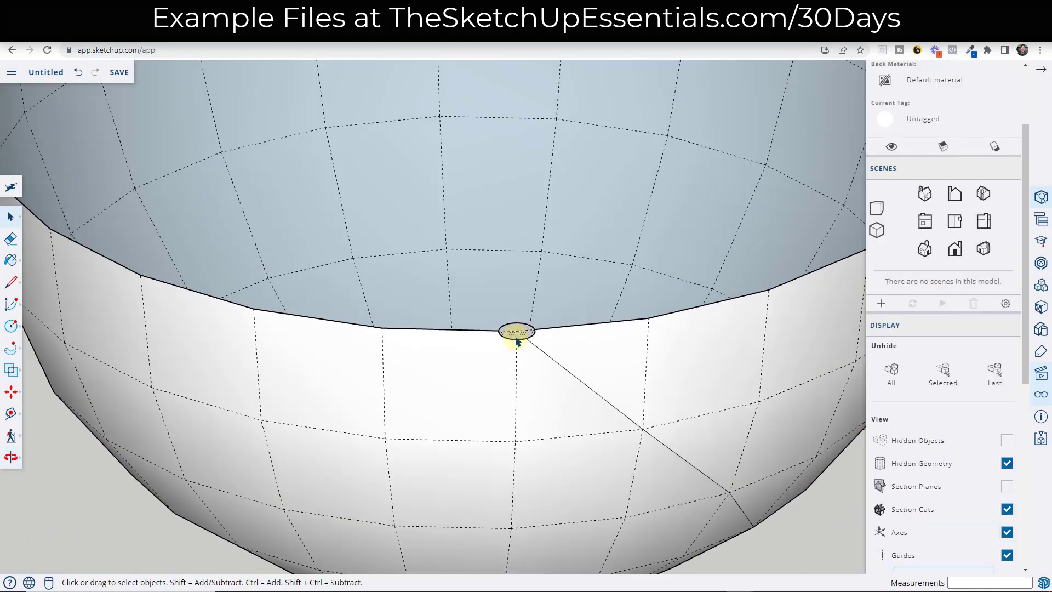
pyautogui.click(1007, 463)
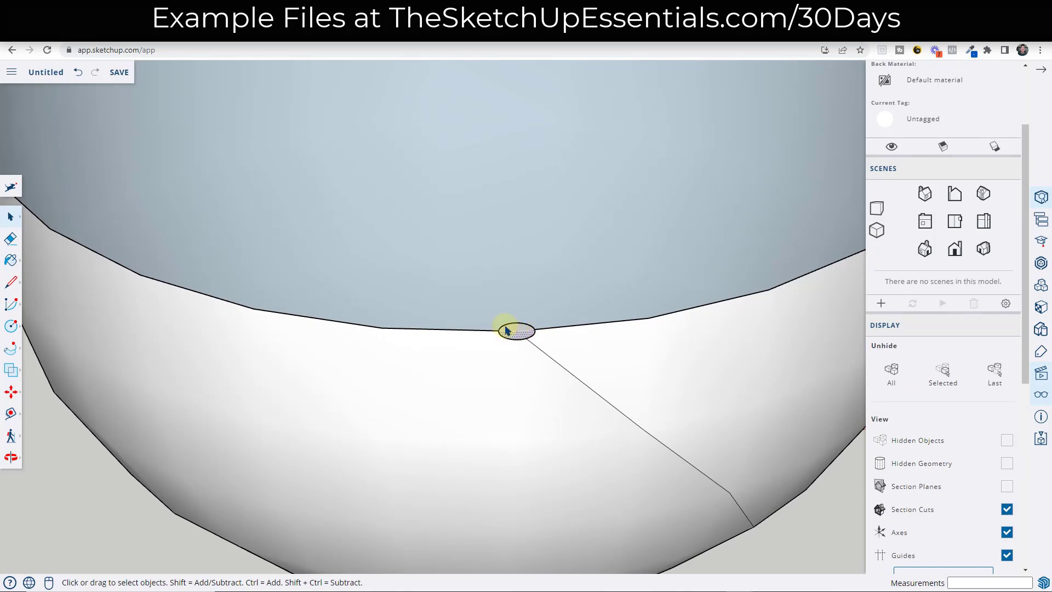
pyautogui.scroll(2, 514, 339)
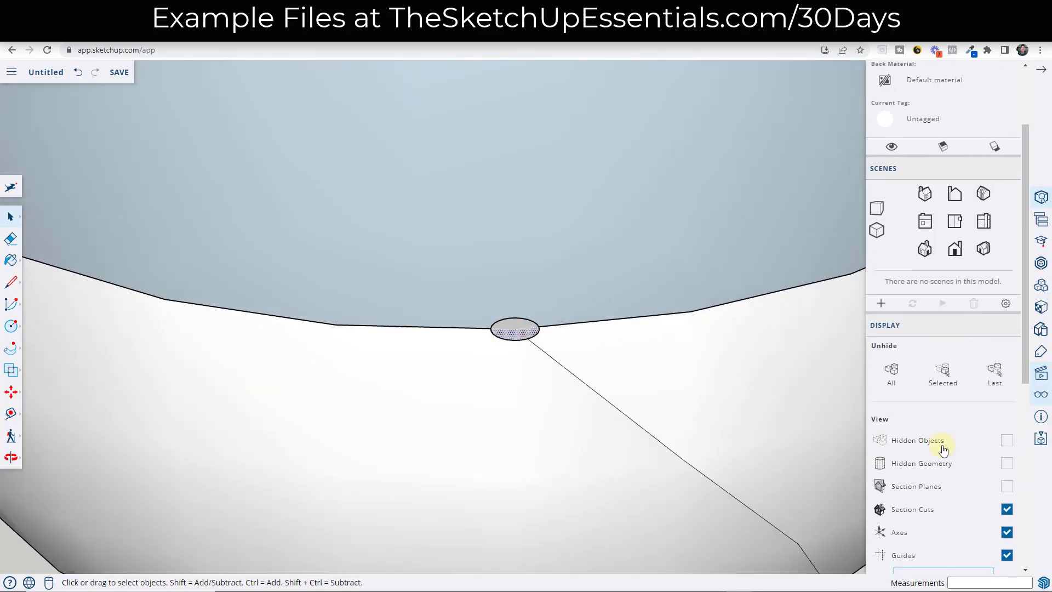
pyautogui.click(1008, 464)
# - Copy the selected path and small circle to the right of the bowl
pyautogui.scroll(-10, 844, 438)
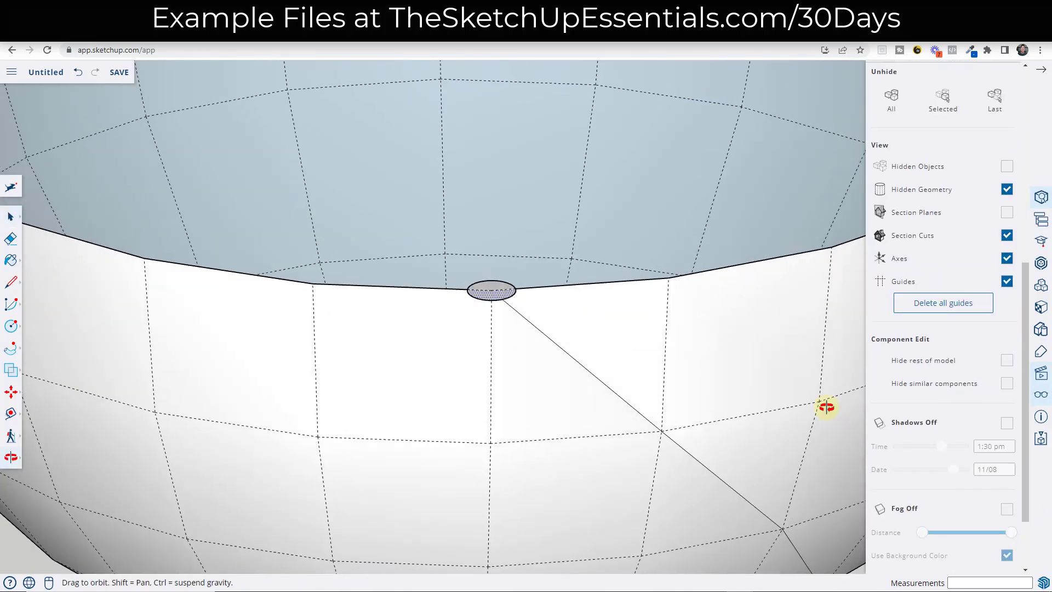
pyautogui.moveTo(698, 293); pyautogui.dragTo(695, 474, button='middle')
pyautogui.scroll(5, 696, 474)
pyautogui.moveTo(688, 544); pyautogui.dragTo(681, 498, button='middle')
pyautogui.click(742, 476)
pyautogui.scroll(-10, 630, 475)
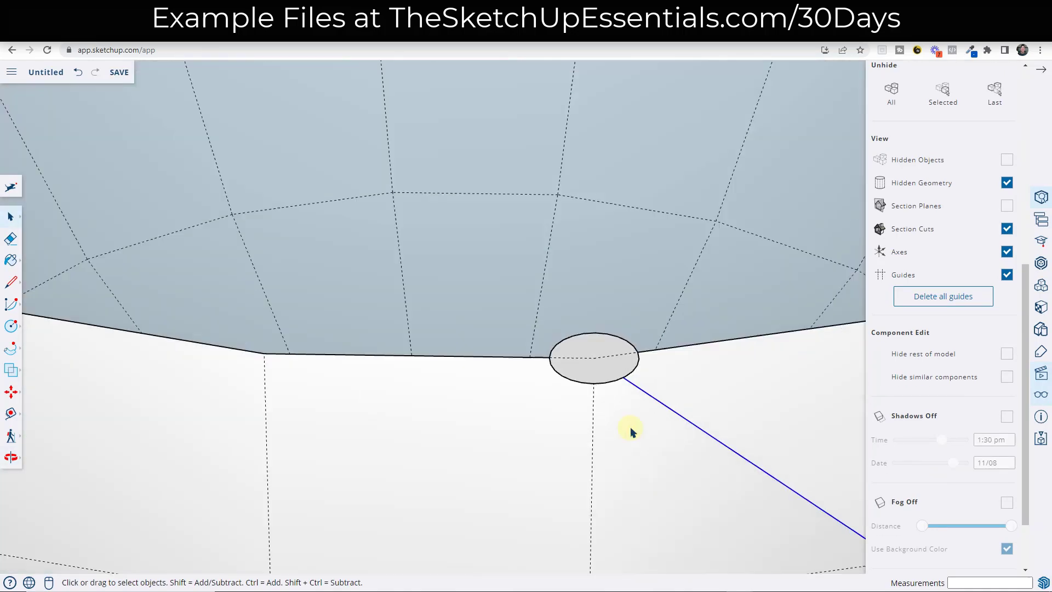
pyautogui.press('m')
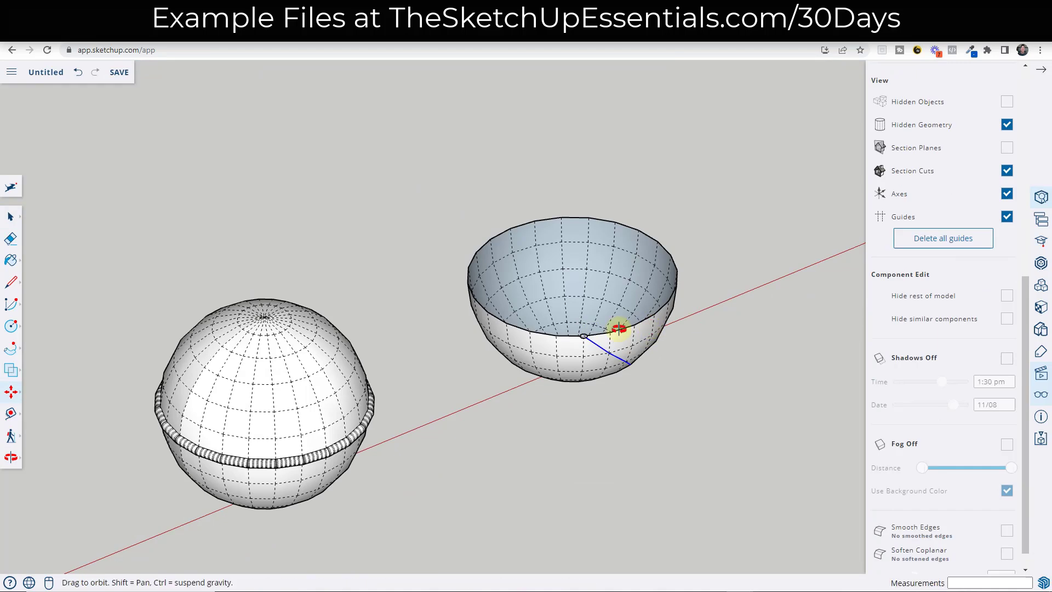
pyautogui.moveTo(649, 327); pyautogui.dragTo(599, 371, button='middle')
pyautogui.click(618, 355)
pyautogui.press('ctrl')
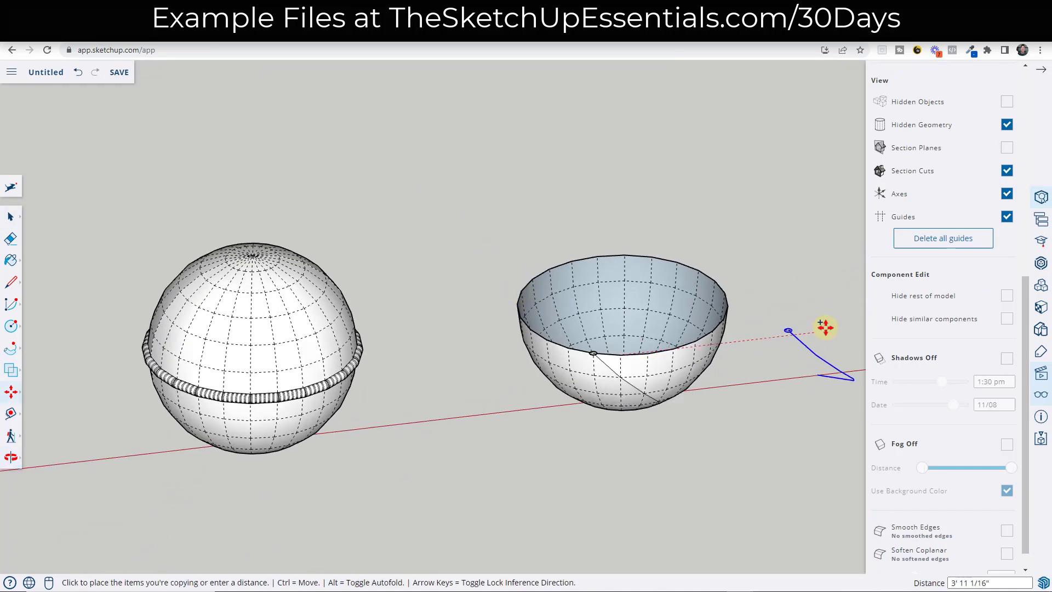
pyautogui.click(826, 331)
pyautogui.moveTo(825, 331); pyautogui.dragTo(622, 277, button='middle')
pyautogui.press('space')
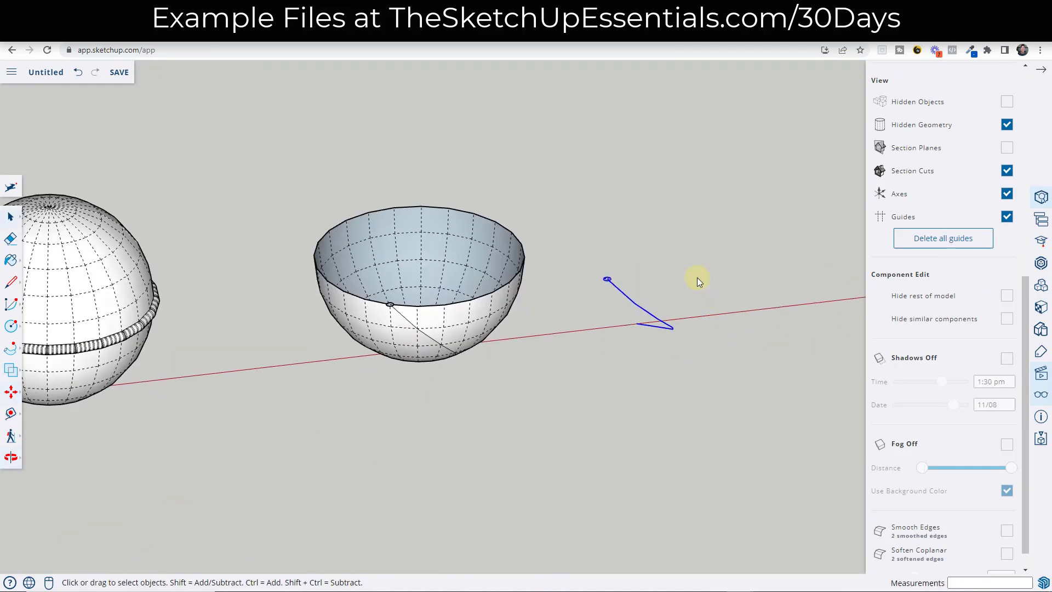
# - Select the copied path and sweep the small circle along it with Follow Me into a bent pipe
pyautogui.click(674, 284)
pyautogui.scroll(8, 675, 284)
pyautogui.scroll(2, 500, 287)
pyautogui.click(499, 286)
pyautogui.scroll(-8, 637, 468)
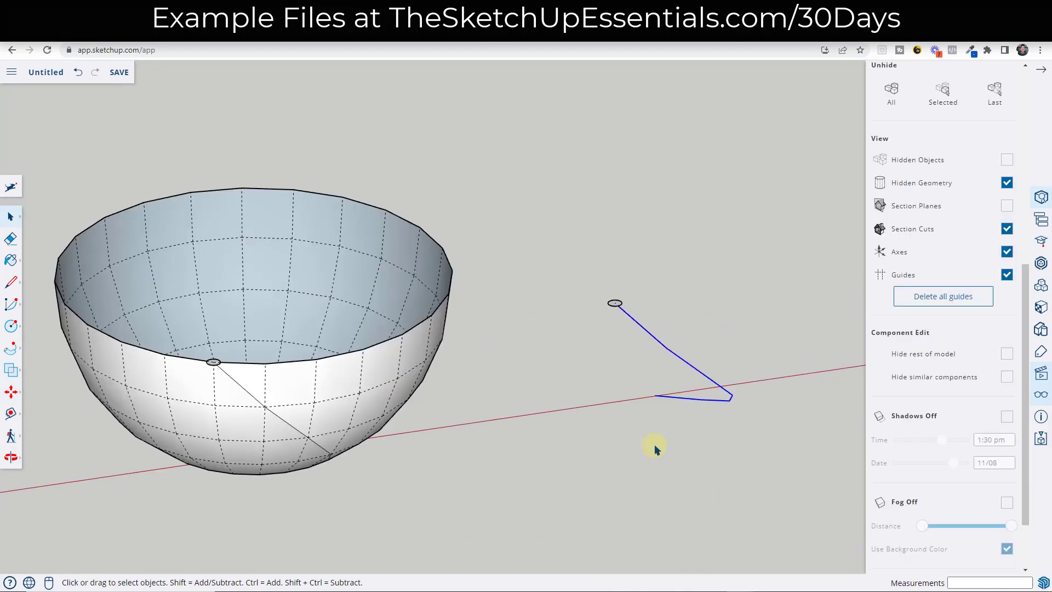
pyautogui.click(9, 352)
pyautogui.click(614, 306)
pyautogui.moveTo(678, 442); pyautogui.dragTo(606, 319, button='middle')
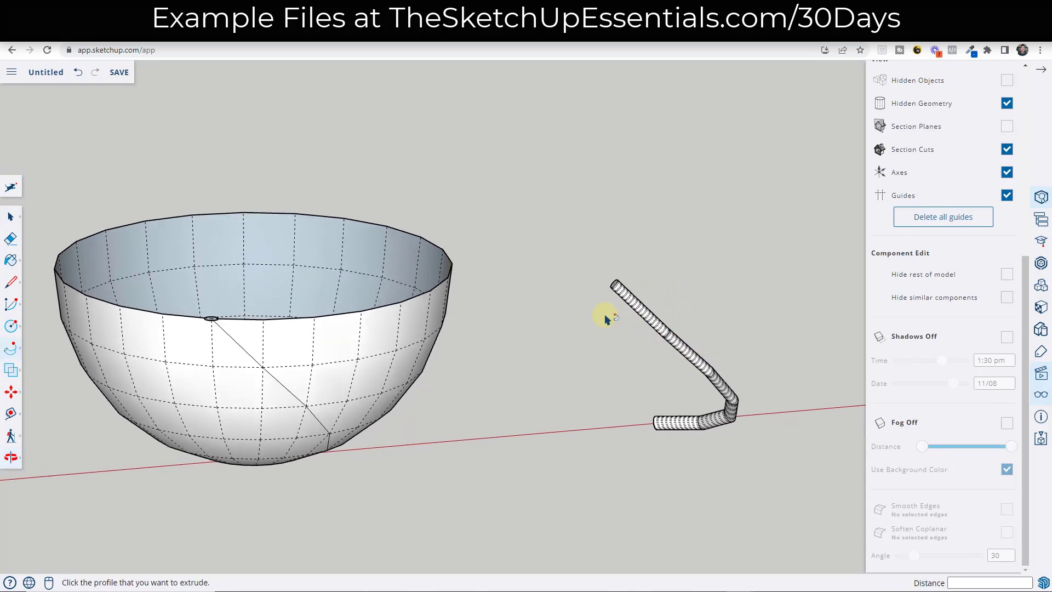
# - Select the whole pipe and make it a component
pyautogui.press('space')
pyautogui.tripleClick(723, 408)
pyautogui.rightClick(694, 357)
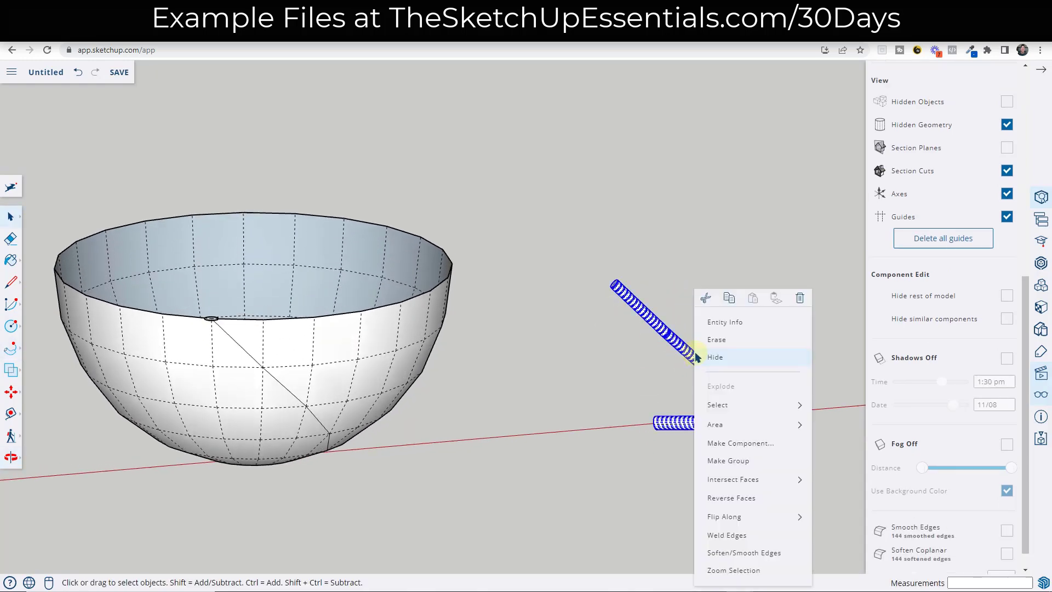
pyautogui.click(732, 444)
pyautogui.click(636, 448)
# - Move the pipe so its end sits on the bowl's rim
pyautogui.press('m')
pyautogui.scroll(10, 652, 432)
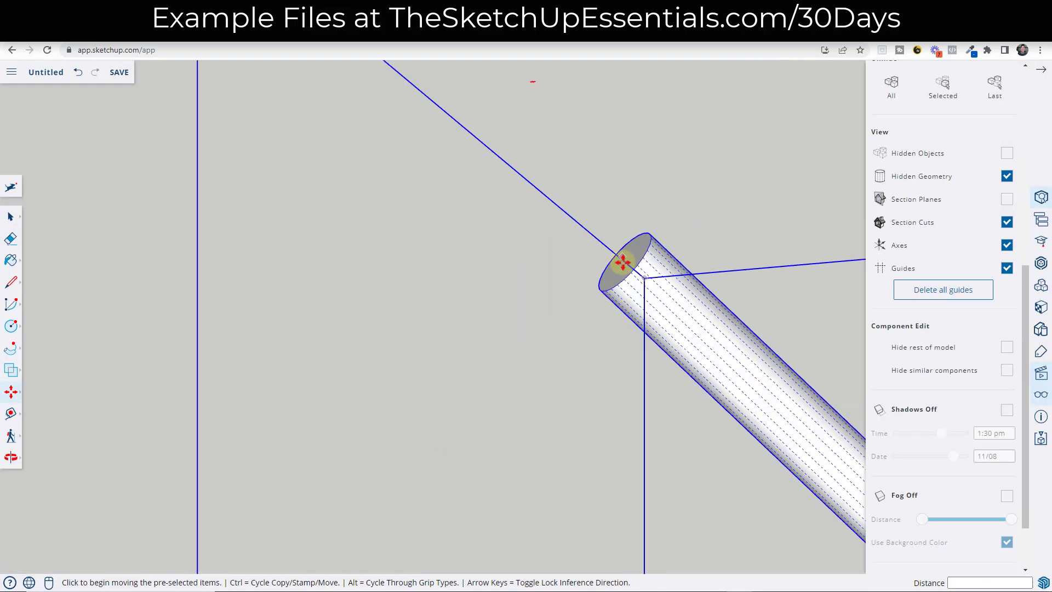
pyautogui.scroll(-5, 663, 282)
pyautogui.click(679, 329)
pyautogui.scroll(-5, 739, 246)
pyautogui.click(418, 273)
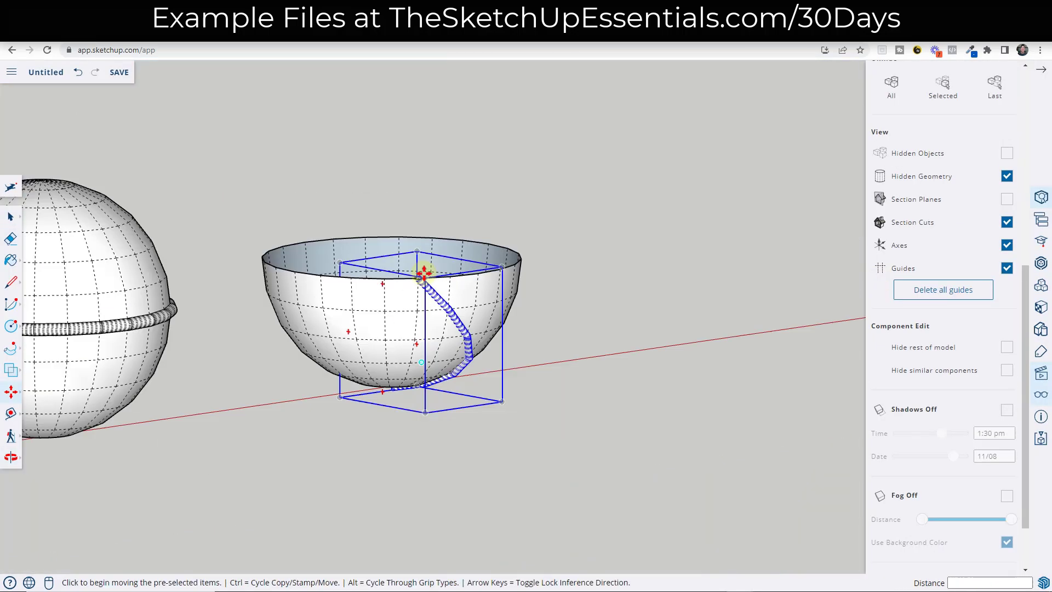
pyautogui.scroll(10, 351, 455)
# - Turn off Hidden Geometry display and view the ribbed bowl beside the sphere
pyautogui.press('q')
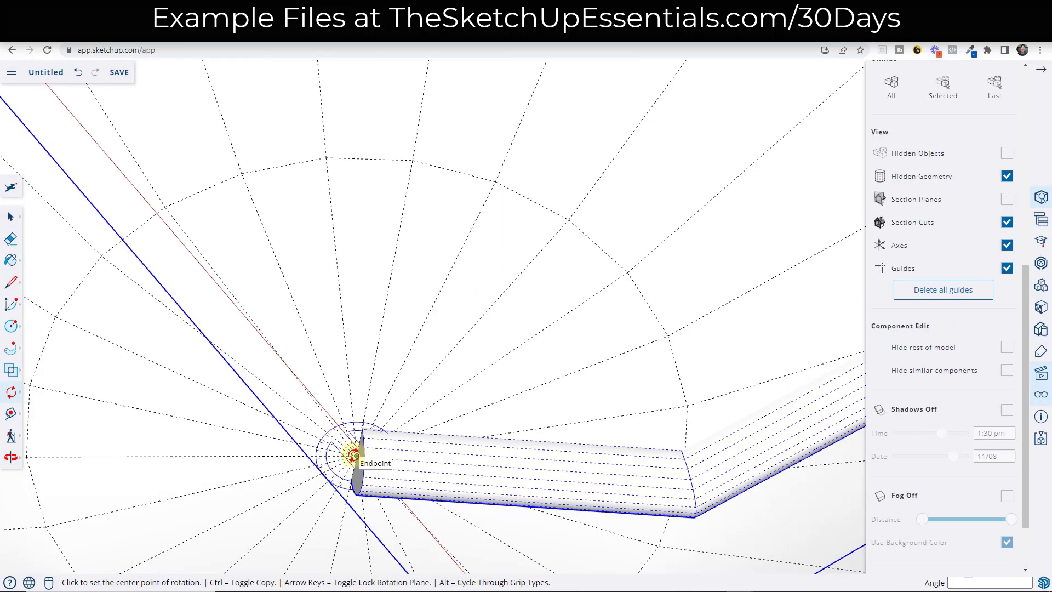
pyautogui.moveTo(406, 160); pyautogui.dragTo(488, 176, button='middle')
pyautogui.scroll(-5, 621, 245)
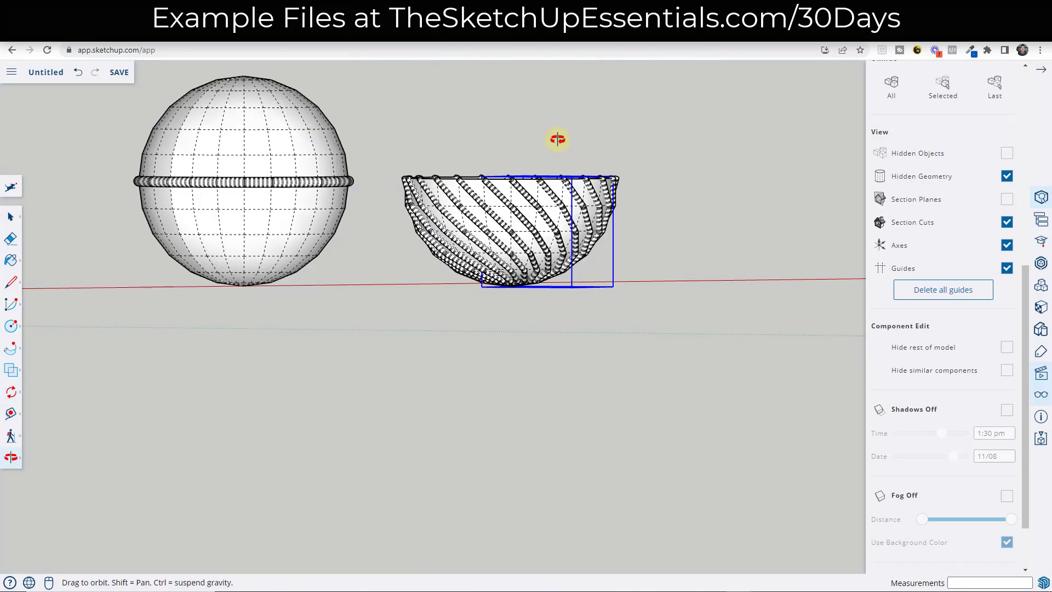
pyautogui.scroll(3, 556, 141)
pyautogui.click(1007, 189)
pyautogui.moveTo(733, 313); pyautogui.dragTo(630, 320, button='middle')
pyautogui.scroll(3, 684, 297)
pyautogui.scroll(3, 553, 300)
pyautogui.scroll(-4, 459, 308)
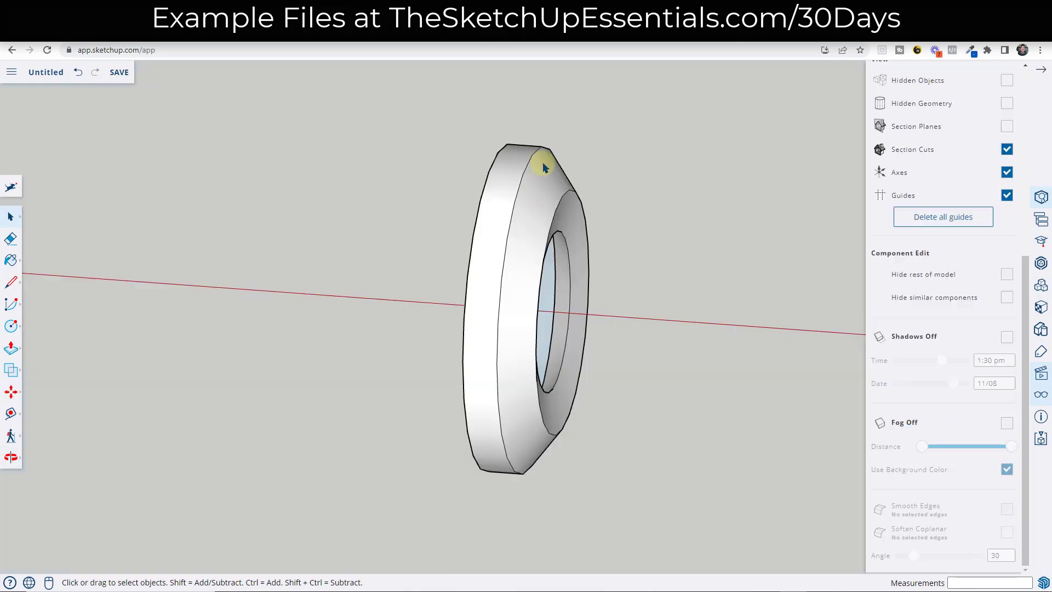
# - Draw two lines across the ring's top face
pyautogui.moveTo(544, 165); pyautogui.dragTo(522, 198, button='middle')
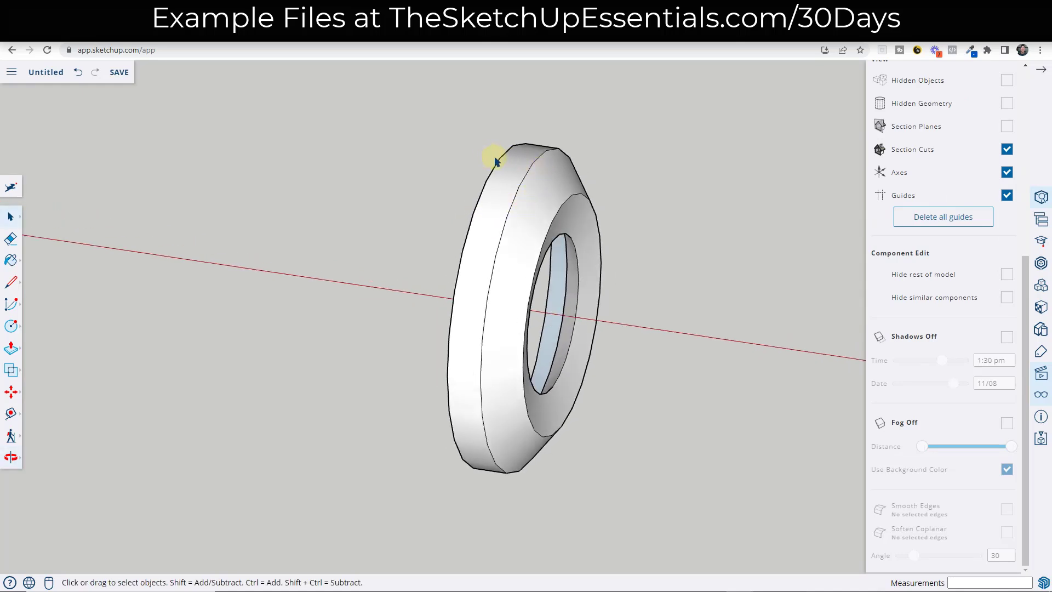
pyautogui.moveTo(536, 162); pyautogui.dragTo(523, 244, button='middle')
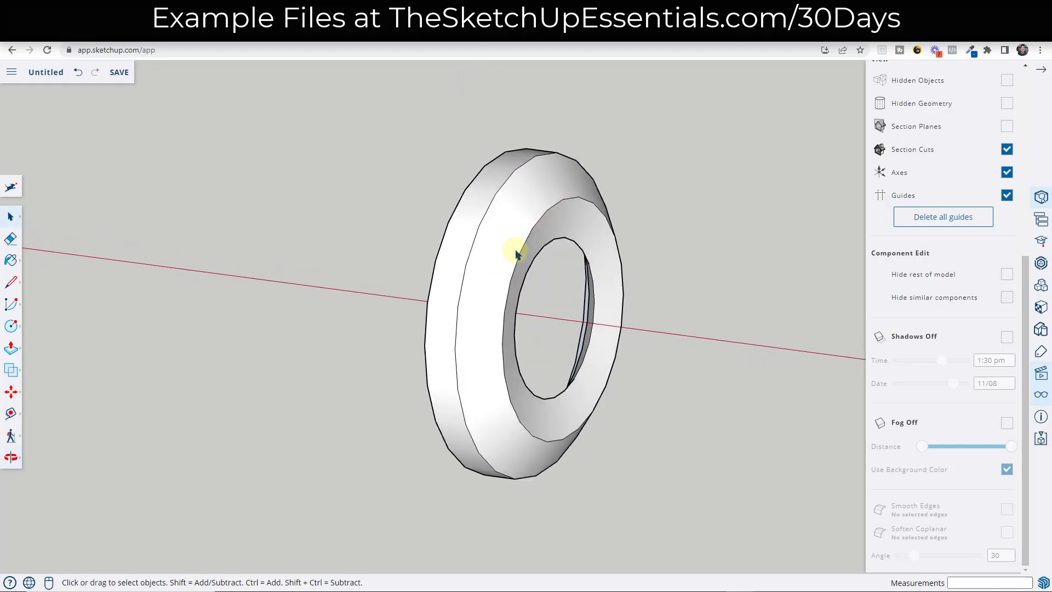
pyautogui.moveTo(513, 157); pyautogui.dragTo(554, 196, button='middle')
pyautogui.press('l')
pyautogui.click(519, 183)
pyautogui.click(491, 175)
pyautogui.press('space')
pyautogui.press('l')
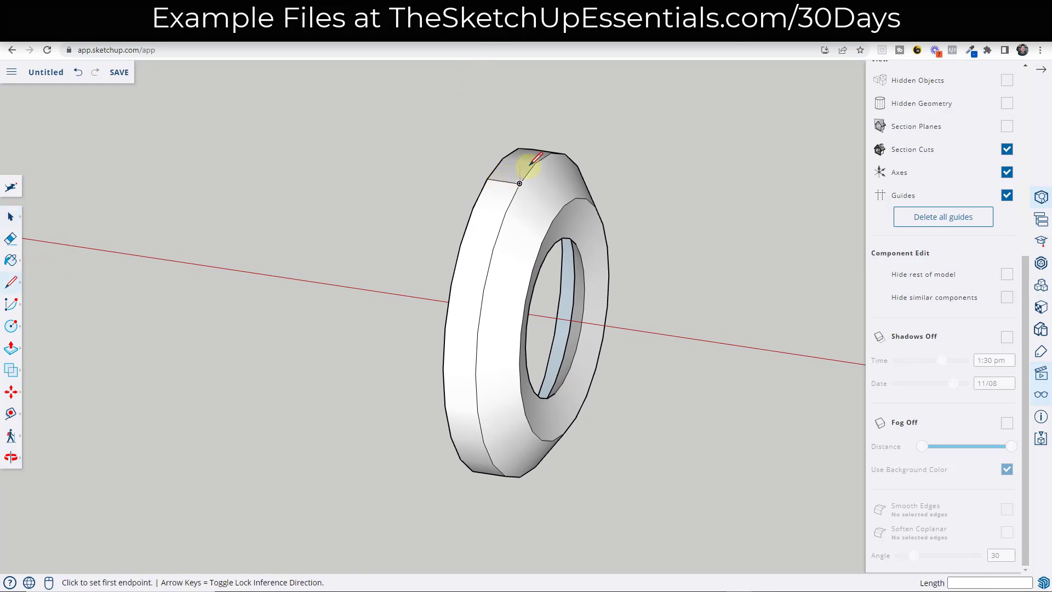
pyautogui.click(535, 163)
pyautogui.click(503, 159)
pyautogui.press('space')
# - Try pulling the face between the lines, then cancel and undo the two lines
pyautogui.press('p')
pyautogui.click(504, 193)
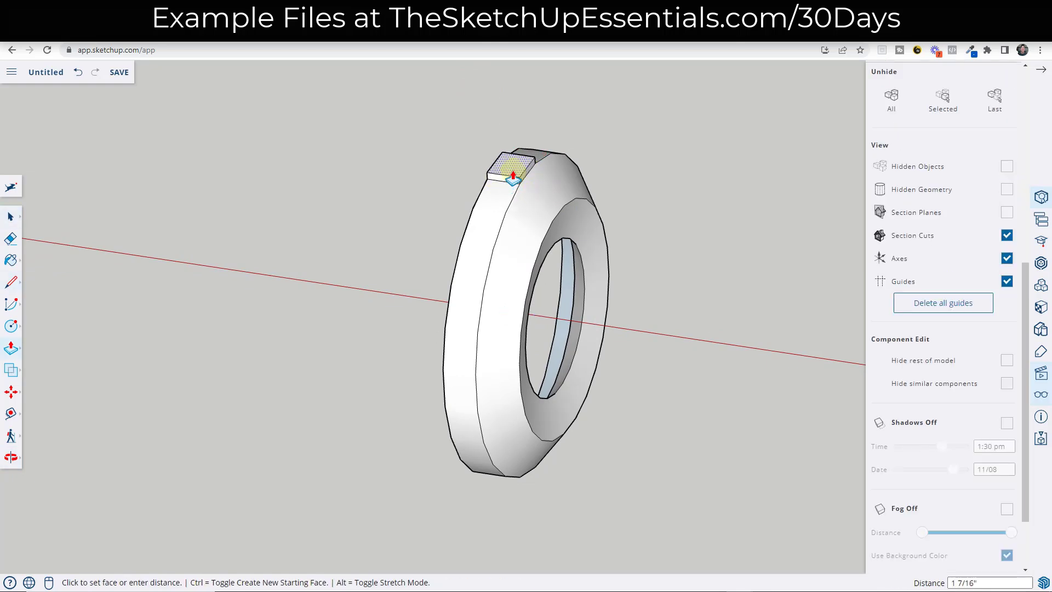
pyautogui.press('space')
pyautogui.hotkey('ctrl', 'z')
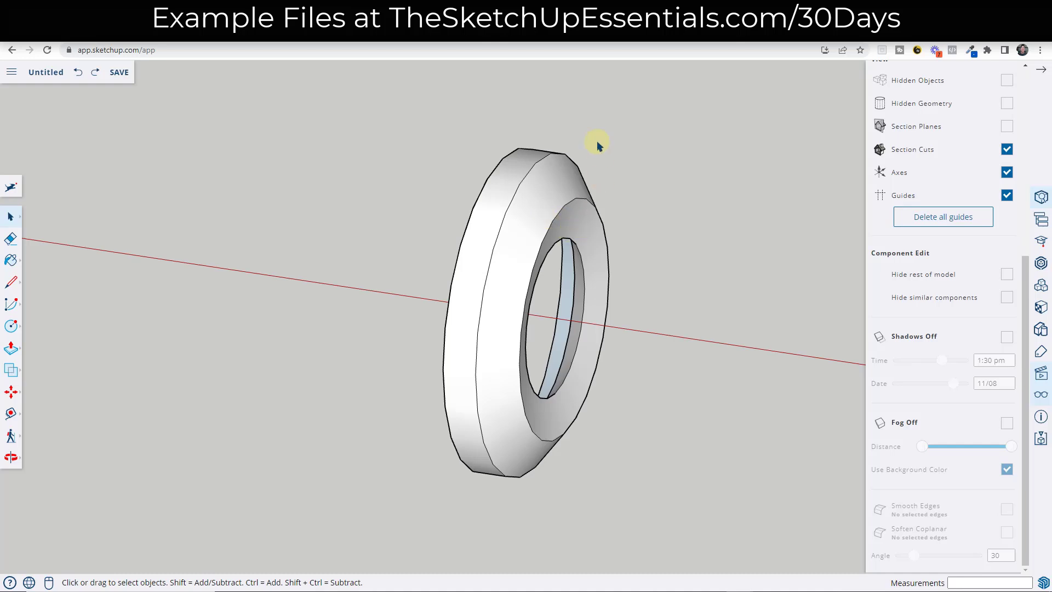
# - Toggle Hidden Geometry display off and back on to reveal the ring's face segments
pyautogui.scroll(1, 998, 223)
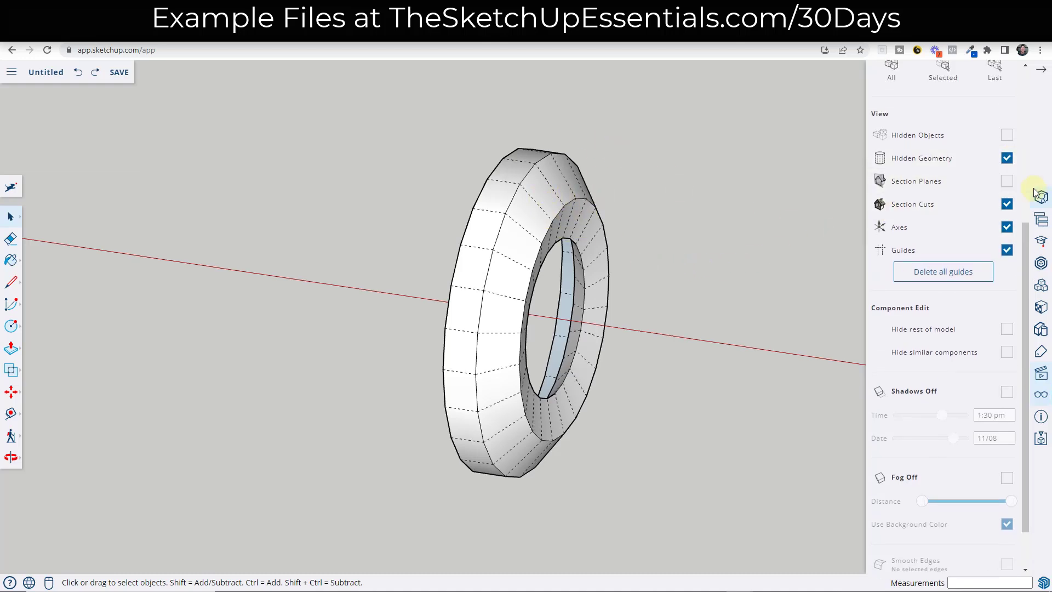
pyautogui.click(1007, 158)
pyautogui.press('p')
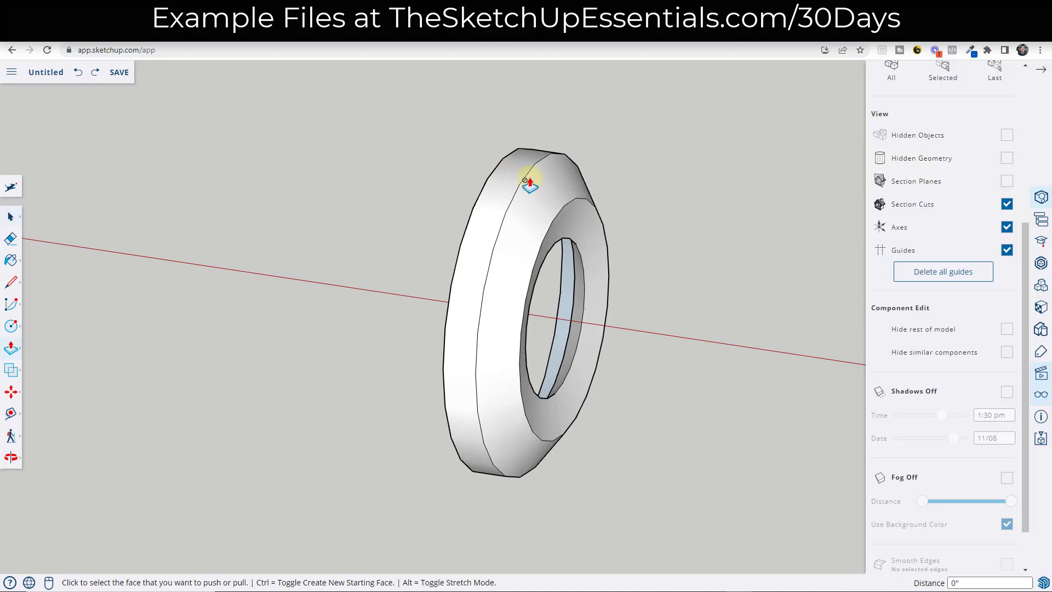
pyautogui.press('space')
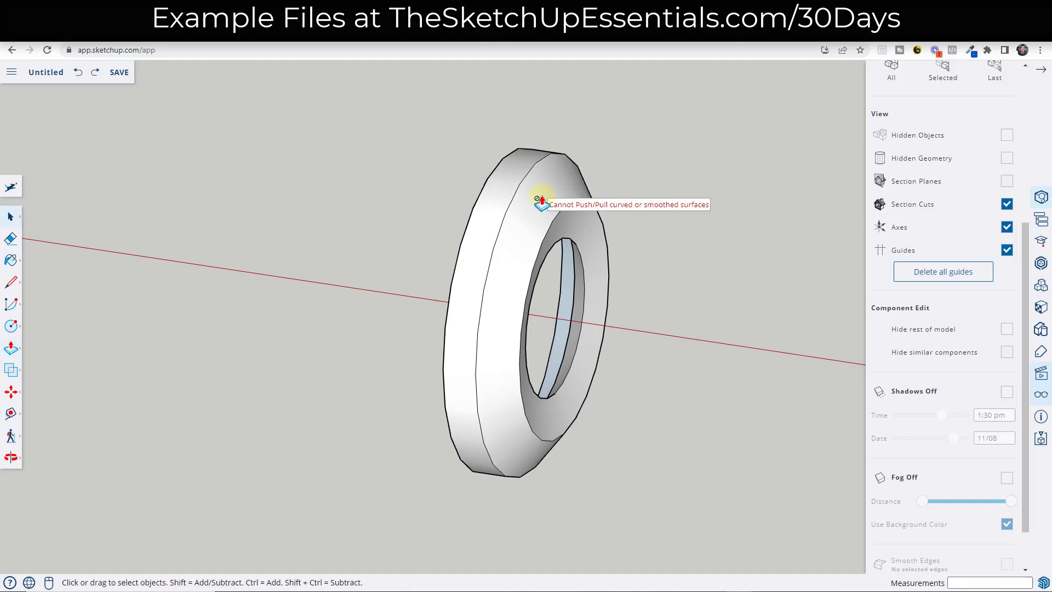
pyautogui.click(1007, 158)
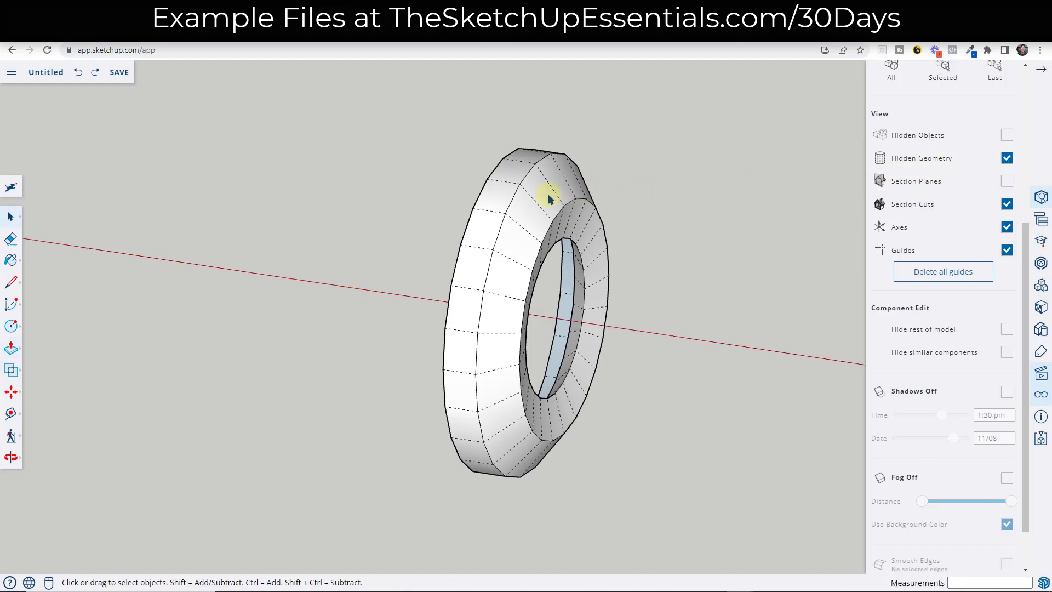
pyautogui.scroll(2, 517, 187)
# - Pull one top face segment of the ring up 2 inches into a block
pyautogui.press('p')
pyautogui.click(492, 163)
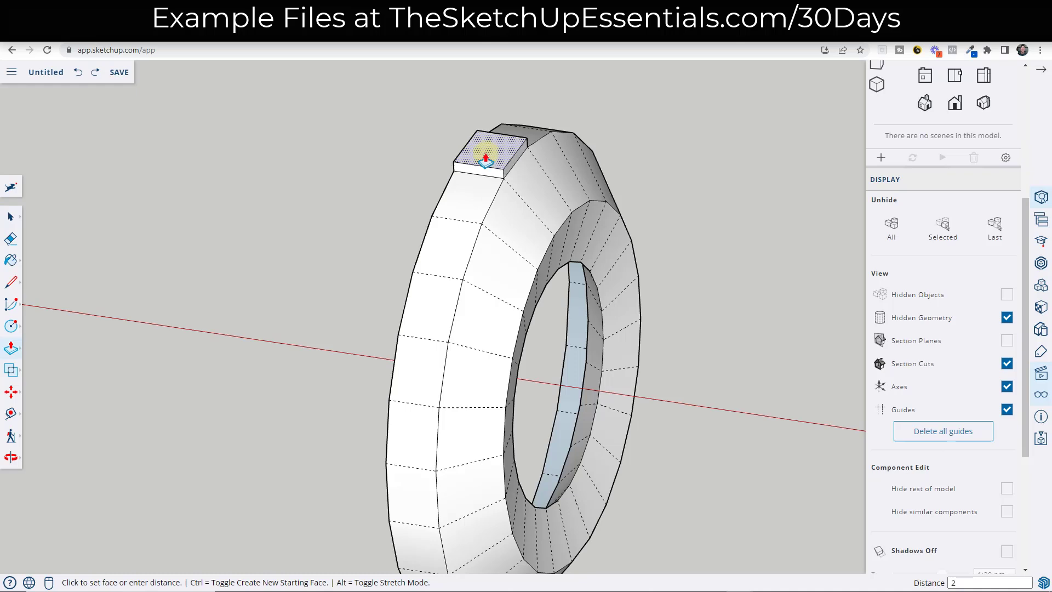
pyautogui.press('Return')
pyautogui.moveTo(699, 223); pyautogui.dragTo(556, 134, button='middle')
pyautogui.press('space')
# - Start a line at the block's corner and orbit around the ring to inspect the block
pyautogui.press('l')
pyautogui.scroll(3, 535, 143)
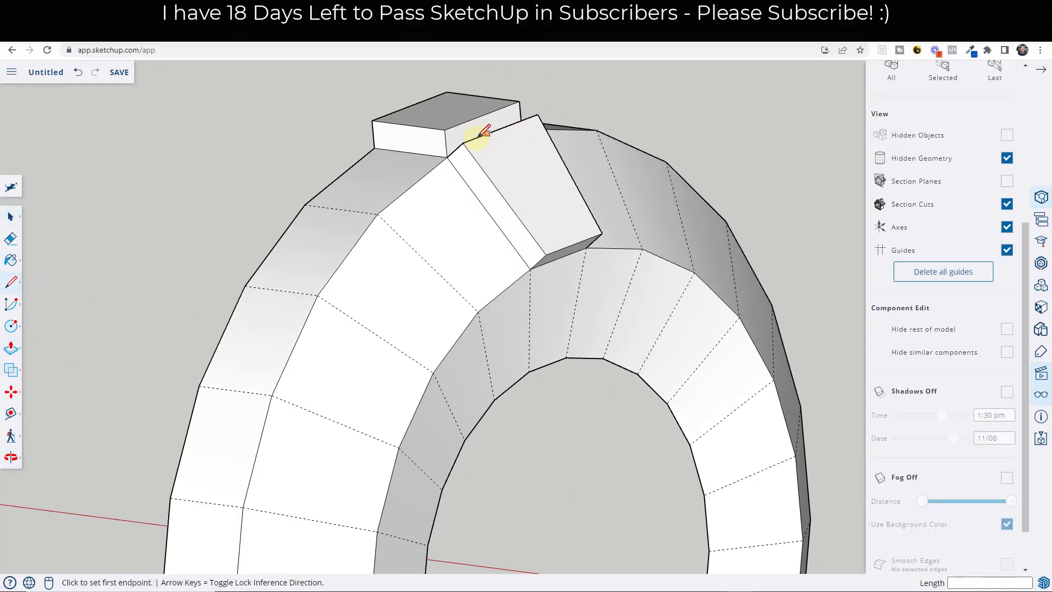
pyautogui.press('space')
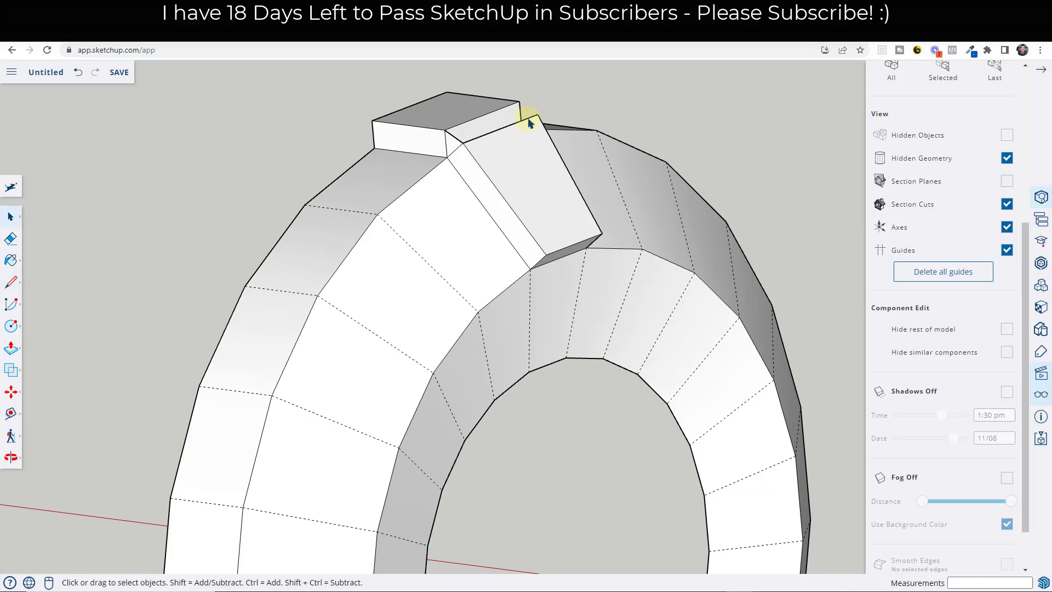
pyautogui.press('l')
pyautogui.click(538, 115)
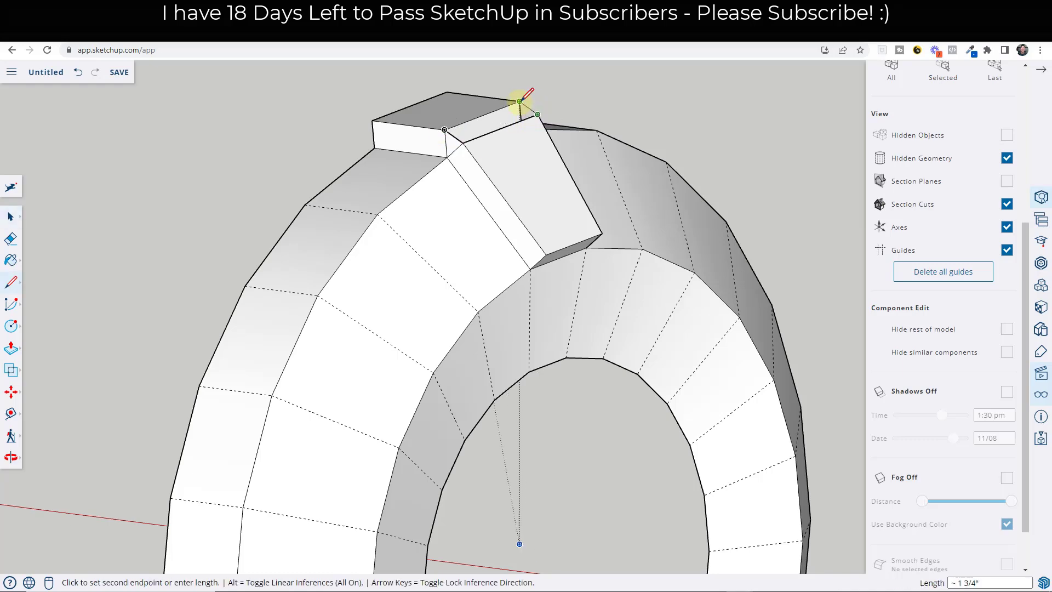
pyautogui.moveTo(629, 174); pyautogui.dragTo(408, 159, button='middle')
pyautogui.moveTo(233, 155); pyautogui.dragTo(355, 173)
# - Select the block on top of the ring by enclosing it
pyautogui.press('space')
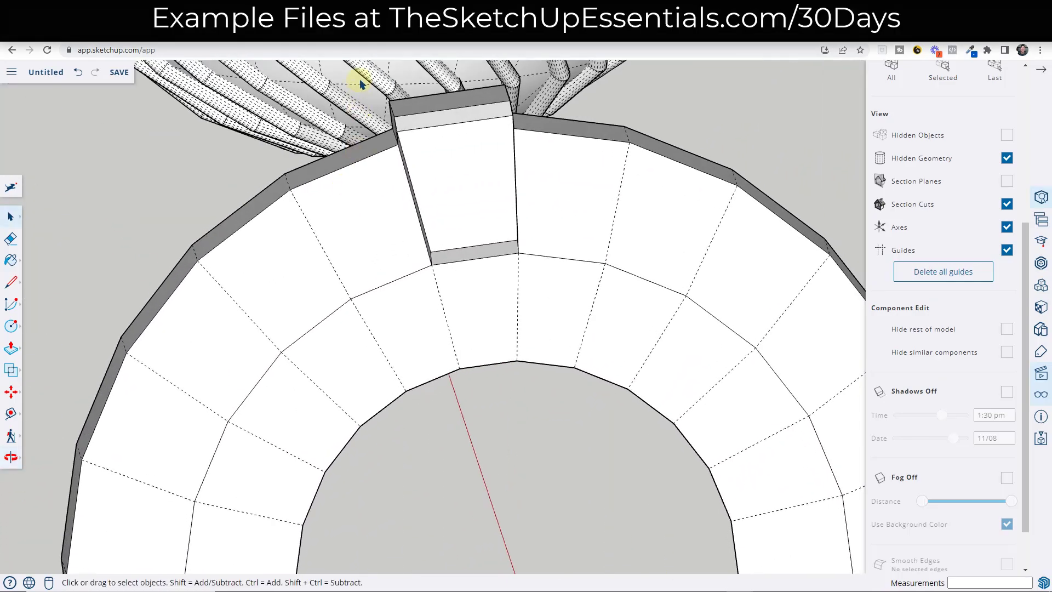
pyautogui.click(515, 256)
pyautogui.moveTo(519, 264); pyautogui.dragTo(434, 234, button='middle')
pyautogui.moveTo(371, 192); pyautogui.dragTo(564, 425)
pyautogui.scroll(-3, 440, 324)
# - Mark the ring circle's centre point with Find Center
pyautogui.scroll(-5, 440, 324)
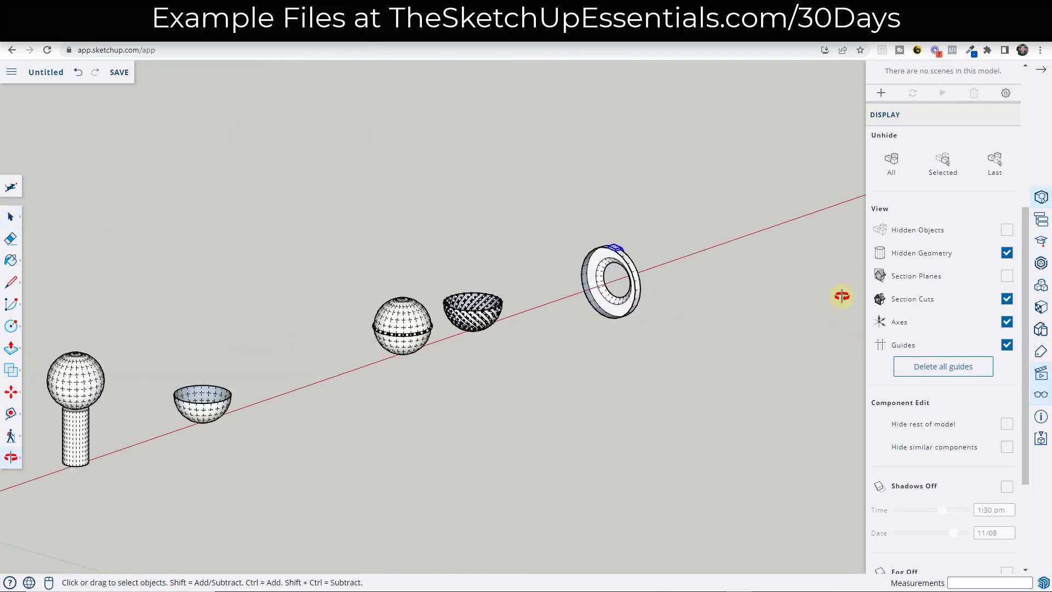
pyautogui.scroll(5, 647, 268)
pyautogui.rightClick(575, 242)
pyautogui.click(614, 410)
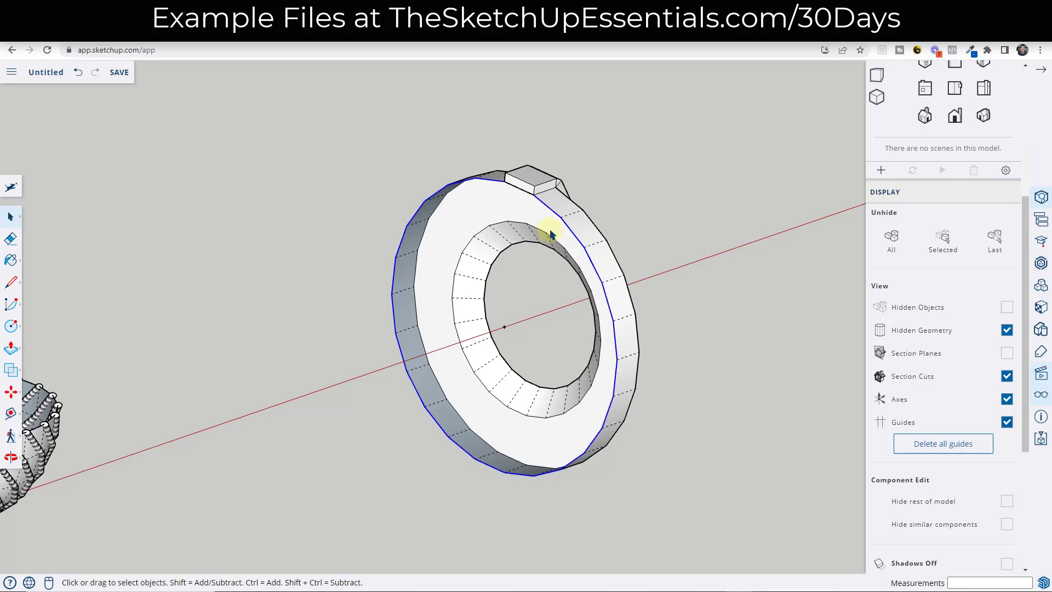
# - Rotate-copy the block 30° about the ring's centre and array it with *12
pyautogui.moveTo(595, 210); pyautogui.dragTo(389, 206, button='middle')
pyautogui.click(634, 216)
pyautogui.scroll(3, 301, 261)
pyautogui.press('q')
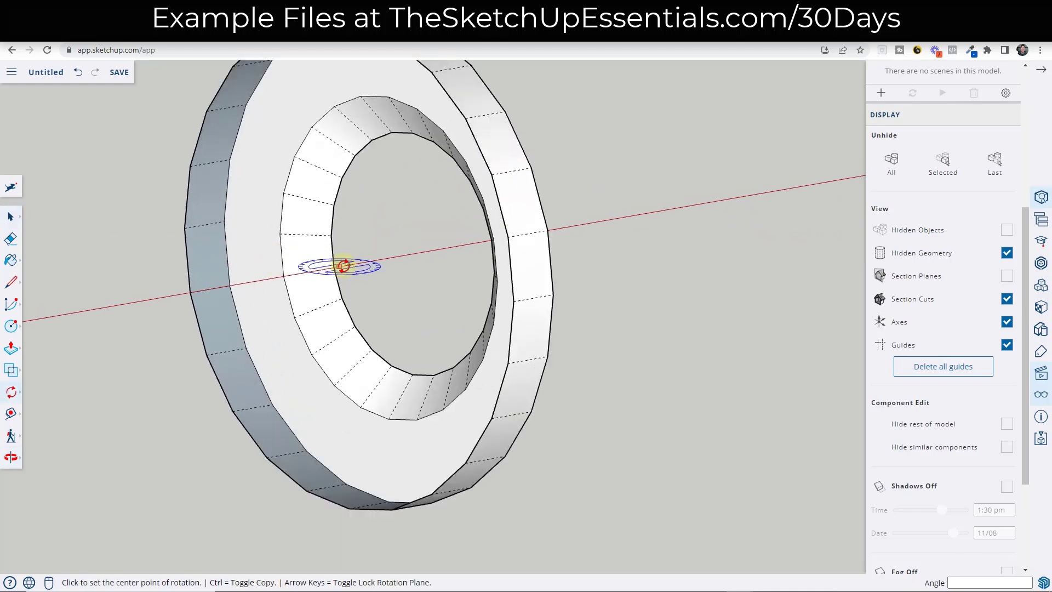
pyautogui.press('Left')
pyautogui.press('Right')
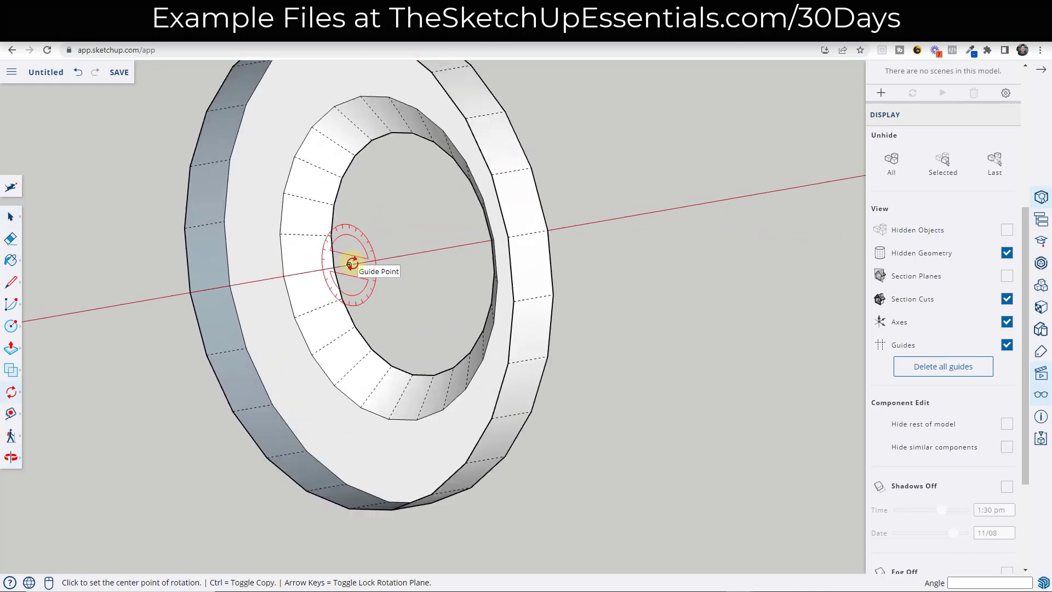
pyautogui.scroll(-1, 350, 264)
pyautogui.click(349, 264)
pyautogui.click(350, 74)
pyautogui.press('ctrl')
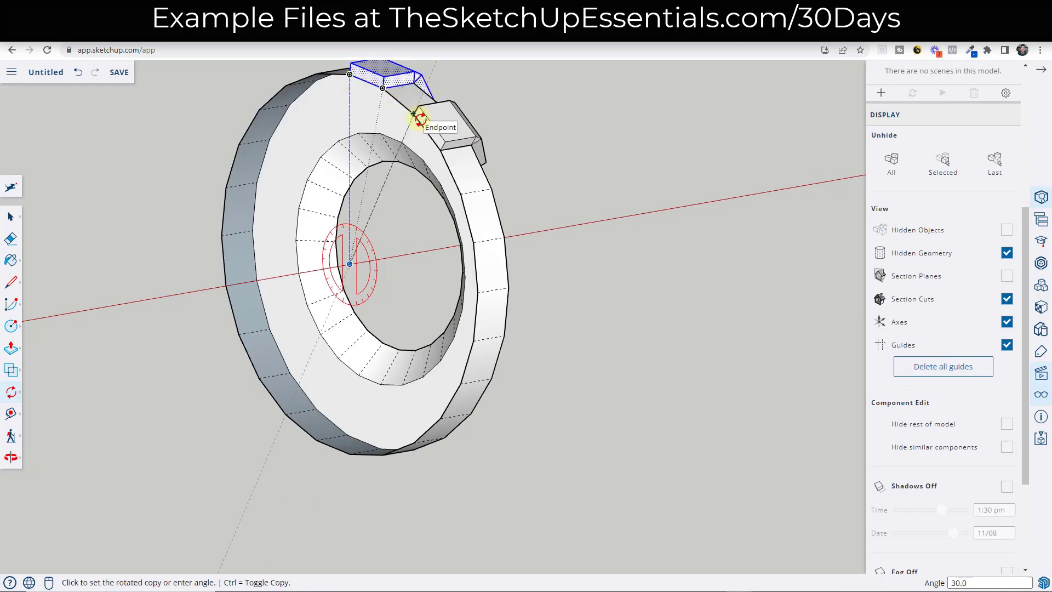
pyautogui.click(413, 114)
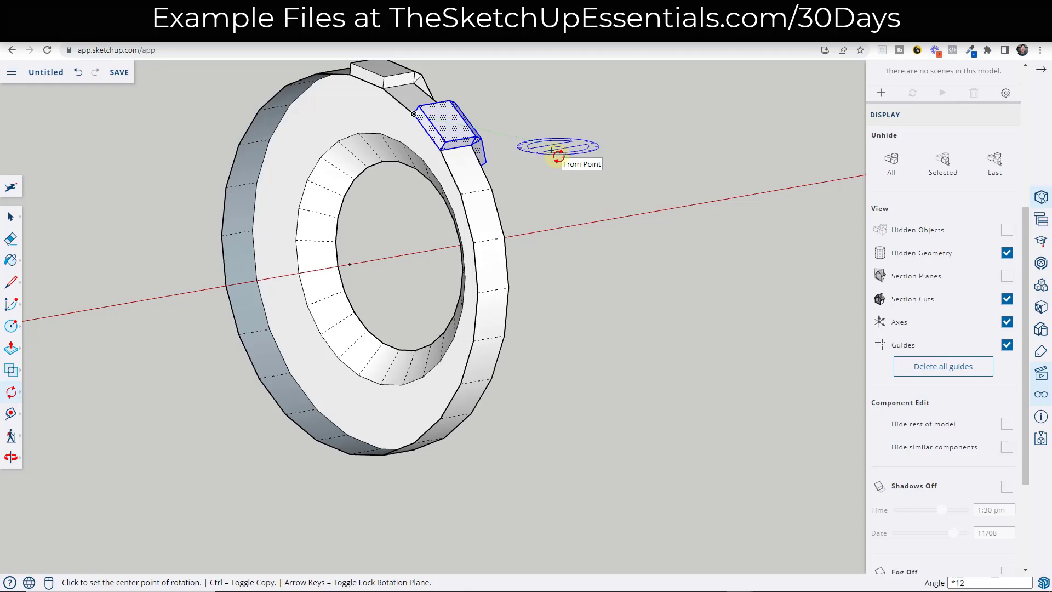
pyautogui.write('*12')
pyautogui.press('Return')
# - Orbit around the toothed ring, clear the selection, and select the whole ring
pyautogui.scroll(-4, 537, 187)
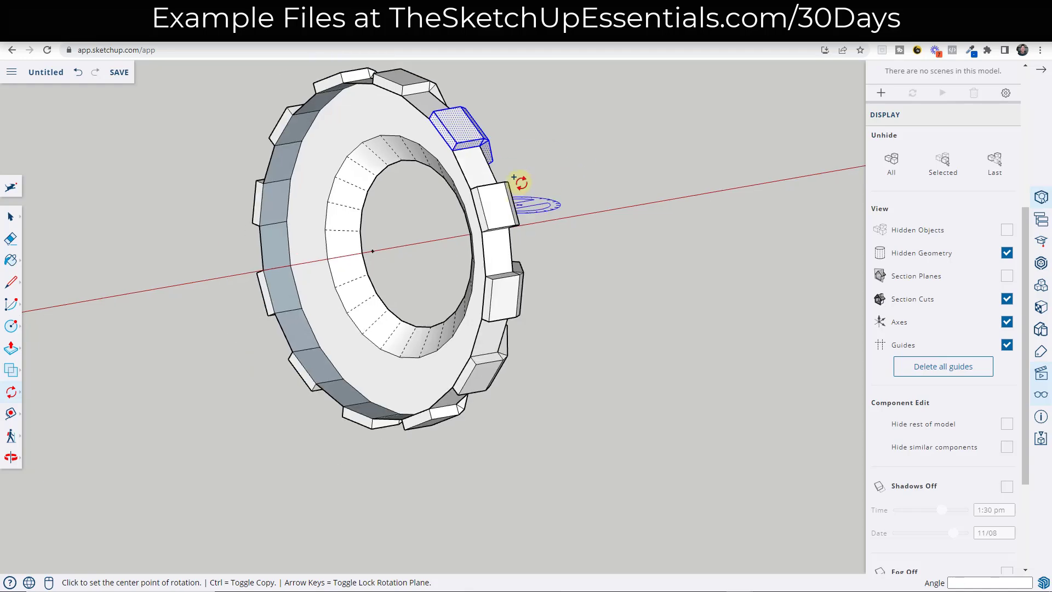
pyautogui.moveTo(623, 181); pyautogui.dragTo(352, 176, button='middle')
pyautogui.scroll(-2, 384, 178)
pyautogui.scroll(3, 594, 183)
pyautogui.moveTo(594, 183); pyautogui.dragTo(481, 164, button='middle')
pyautogui.scroll(-2, 528, 183)
pyautogui.scroll(3, 527, 167)
pyautogui.press('space')
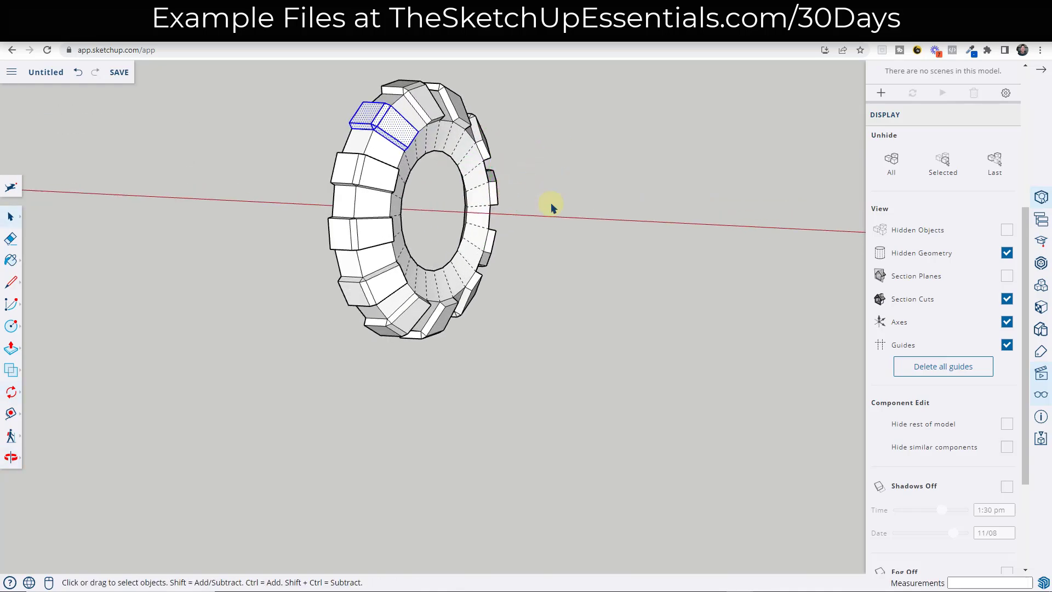
pyautogui.click(583, 204)
pyautogui.scroll(-3, 529, 211)
pyautogui.moveTo(529, 211)
pyautogui.mouseDown(button='middle')
pyautogui.moveTo(543, 233)
pyautogui.moveTo(534, 225)
pyautogui.mouseUp(button='middle')
pyautogui.moveTo(441, 111); pyautogui.dragTo(572, 308)
# - Copy the toothed ring beside the original and mirror it with a -1 scale
pyautogui.press('m')
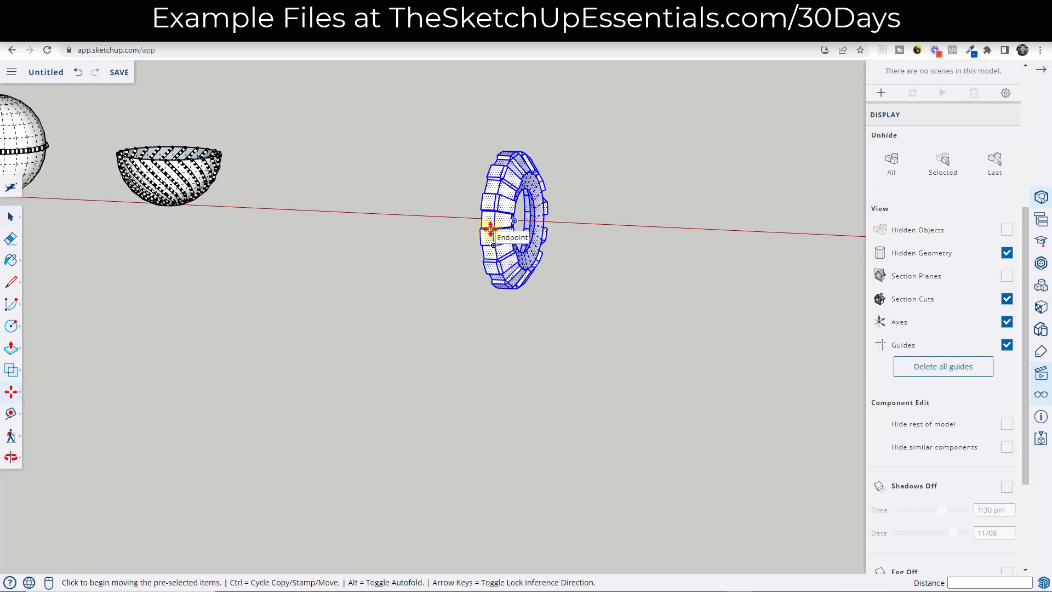
pyautogui.click(490, 229)
pyautogui.press('ctrl')
pyautogui.click(405, 228)
pyautogui.press('s')
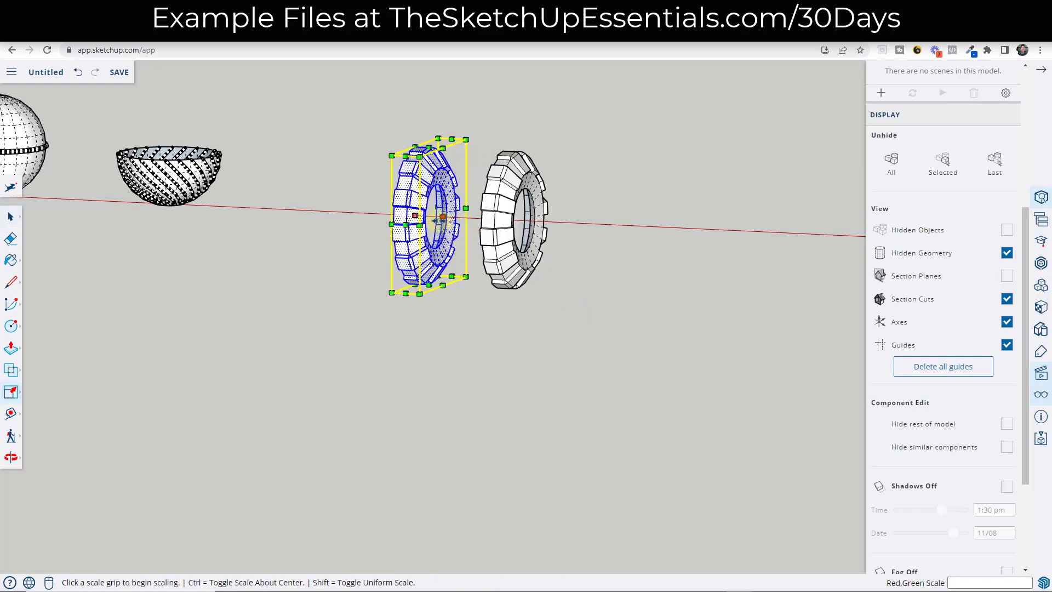
pyautogui.click(442, 217)
pyautogui.write('-')
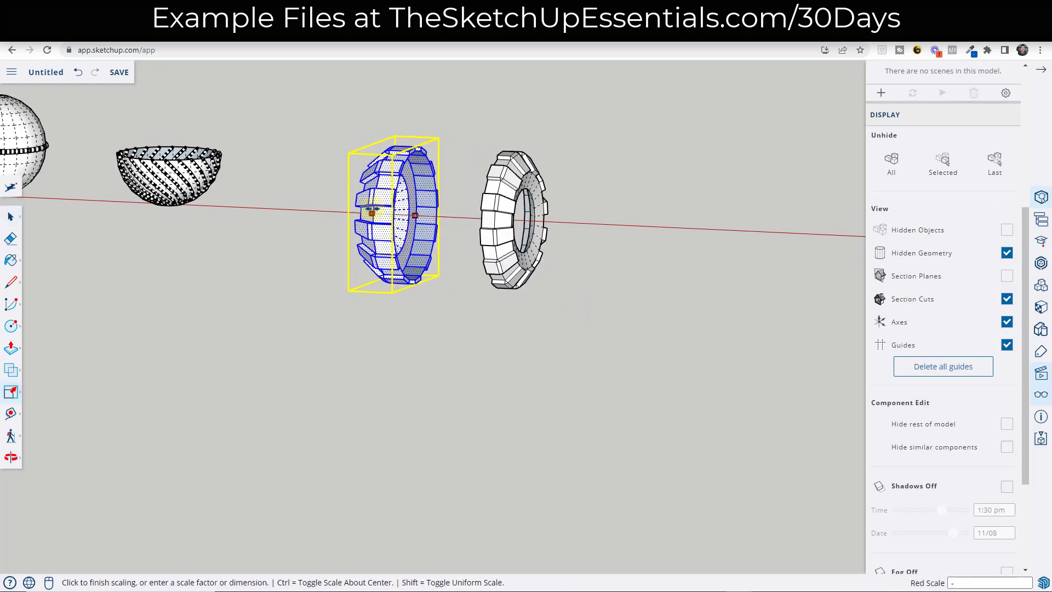
pyautogui.write('1')
pyautogui.press('Return')
# - Move the mirrored ring flush against the first ring to form a double ring
pyautogui.press('m')
pyautogui.scroll(5, 404, 156)
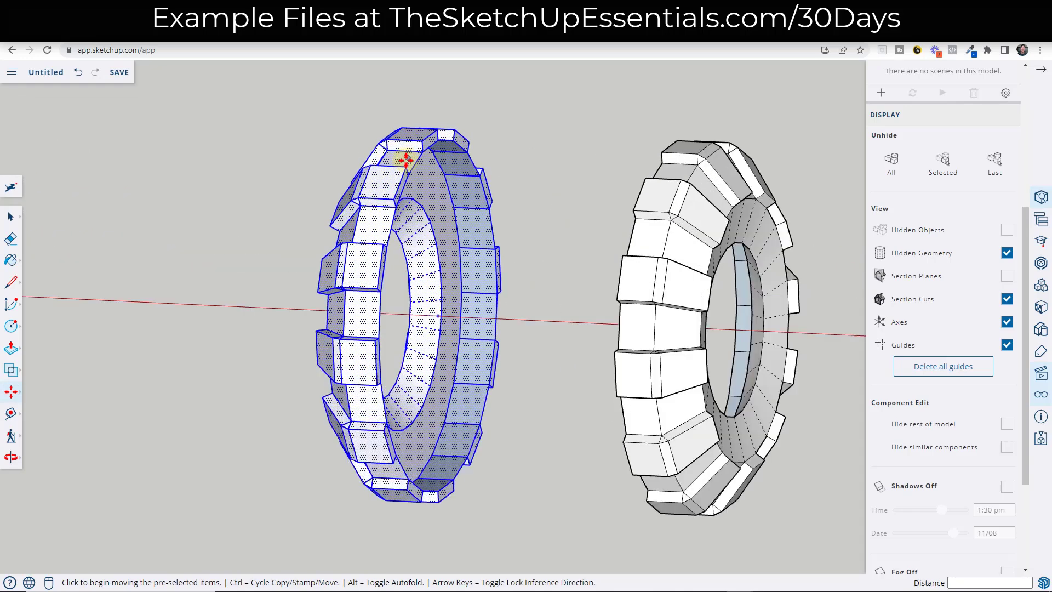
pyautogui.click(406, 167)
pyautogui.click(646, 175)
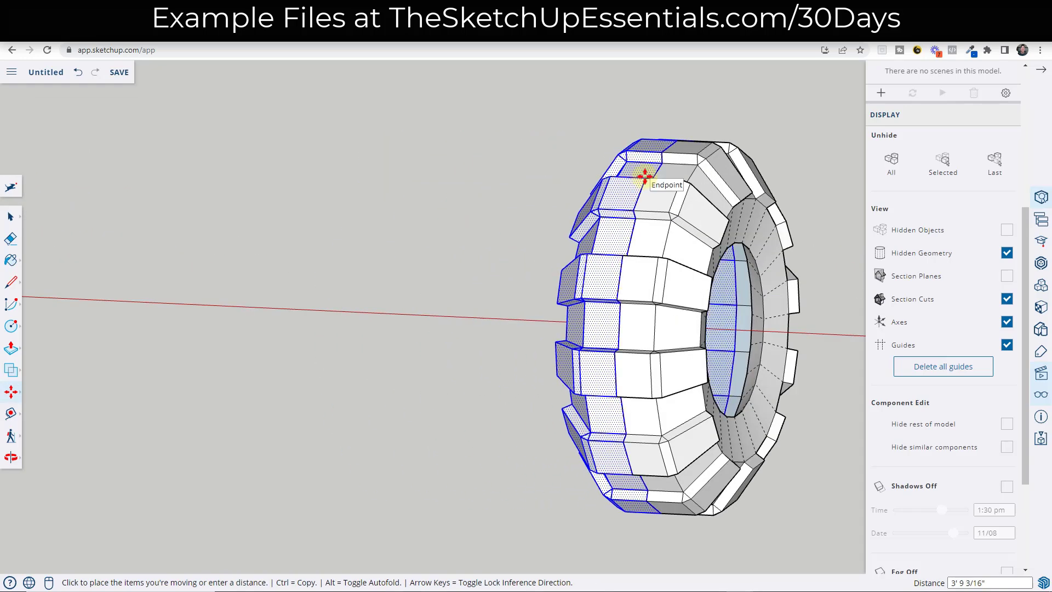
pyautogui.press('space')
pyautogui.scroll(-4, 460, 156)
pyautogui.click(705, 239)
# - Orbit the view around the plain sphere
pyautogui.press('o')
pyautogui.moveTo(706, 239); pyautogui.dragTo(756, 216)
pyautogui.press('space')
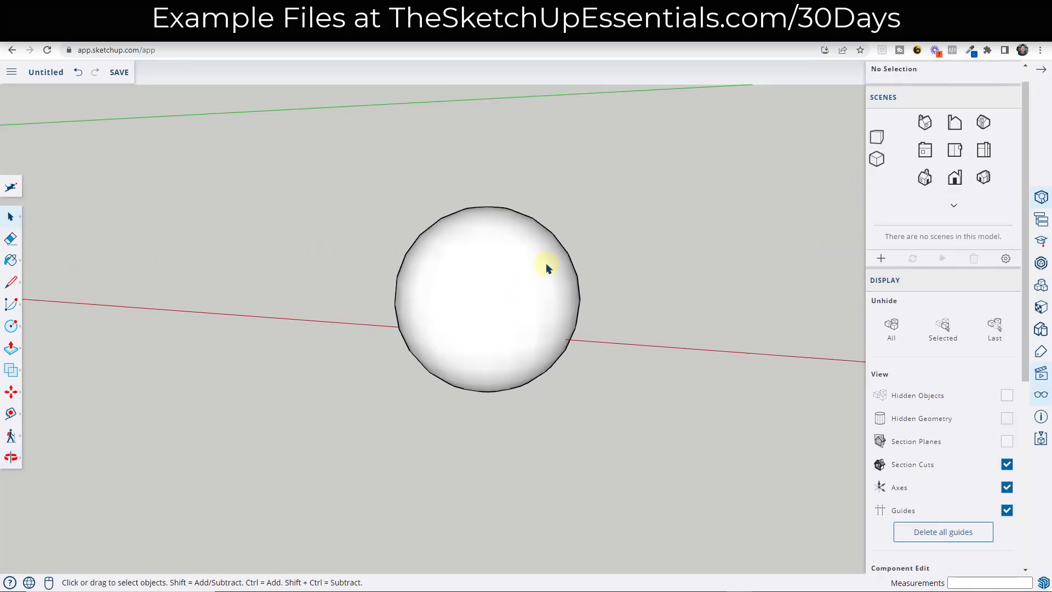
pyautogui.press('o')
pyautogui.moveTo(545, 263); pyautogui.dragTo(562, 289)
pyautogui.press('space')
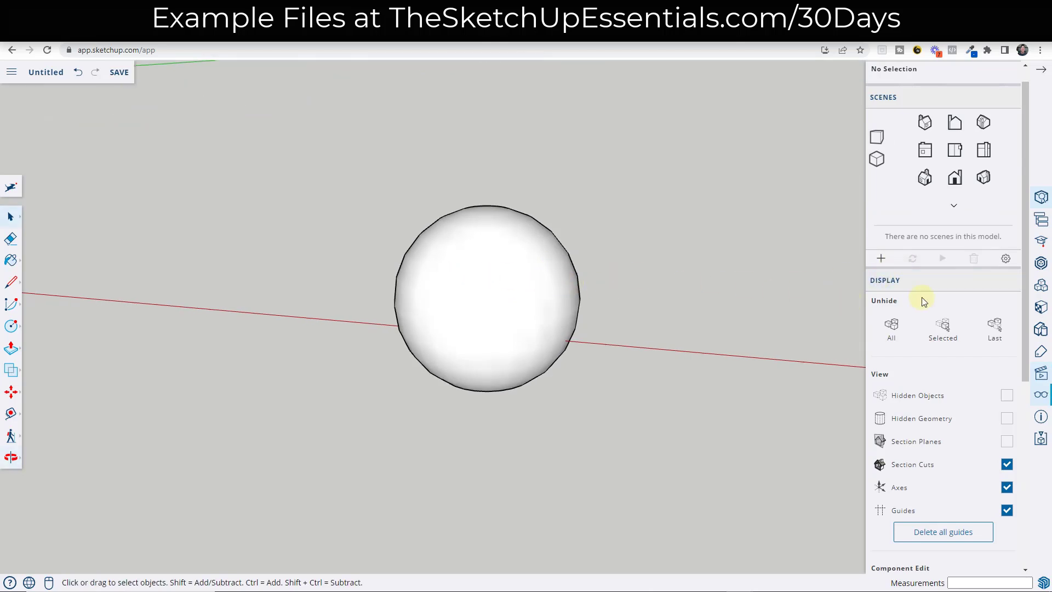
# - Trial-paint the sphere Ty_Gray2 then Ty_Blue4, and undo both paints to return it to white
pyautogui.click(1047, 308)
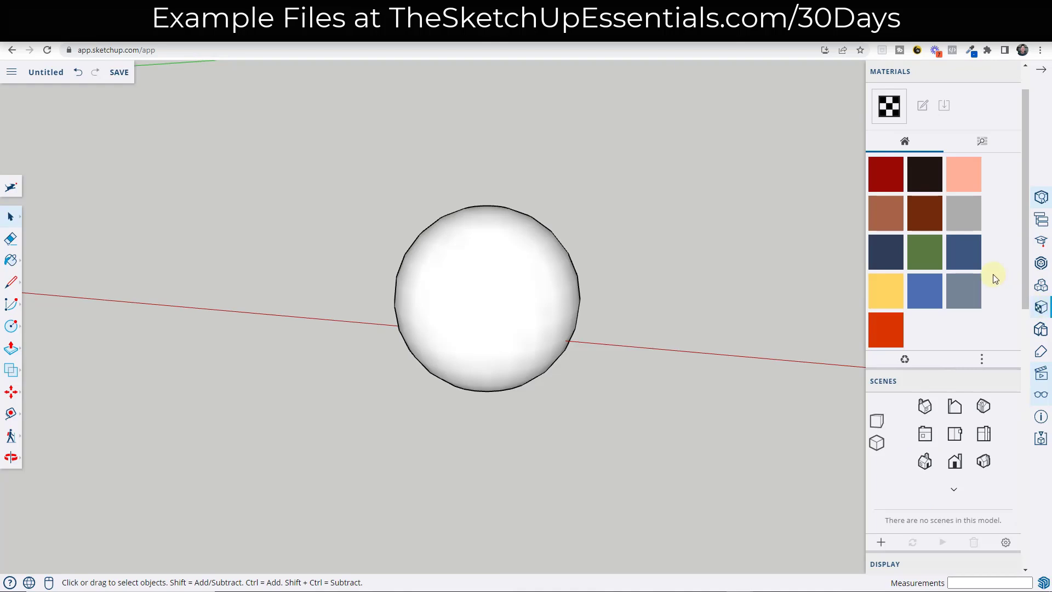
pyautogui.click(925, 174)
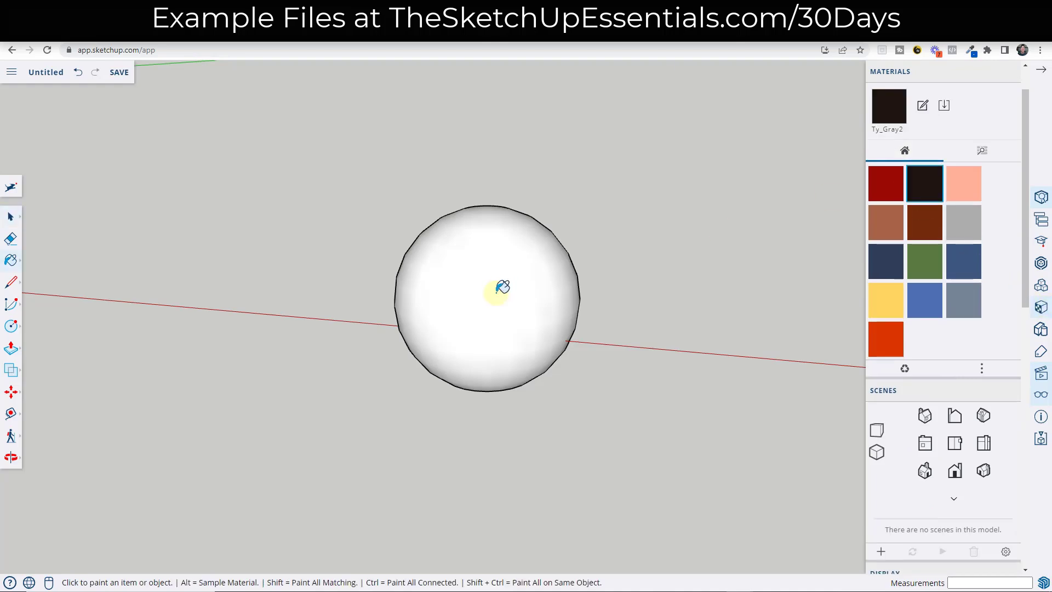
pyautogui.click(472, 291)
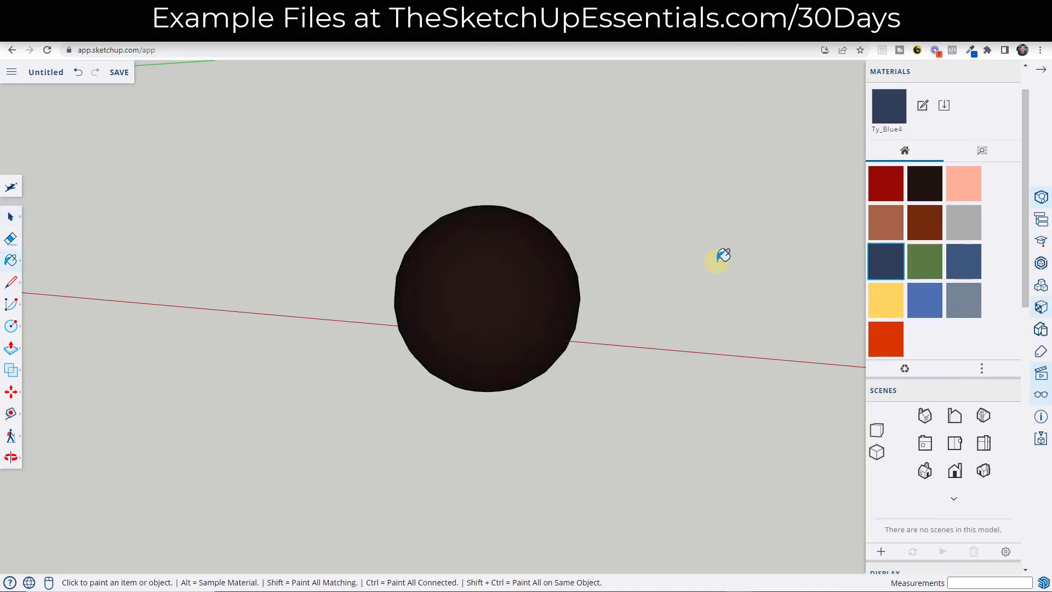
pyautogui.click(885, 261)
pyautogui.click(468, 268)
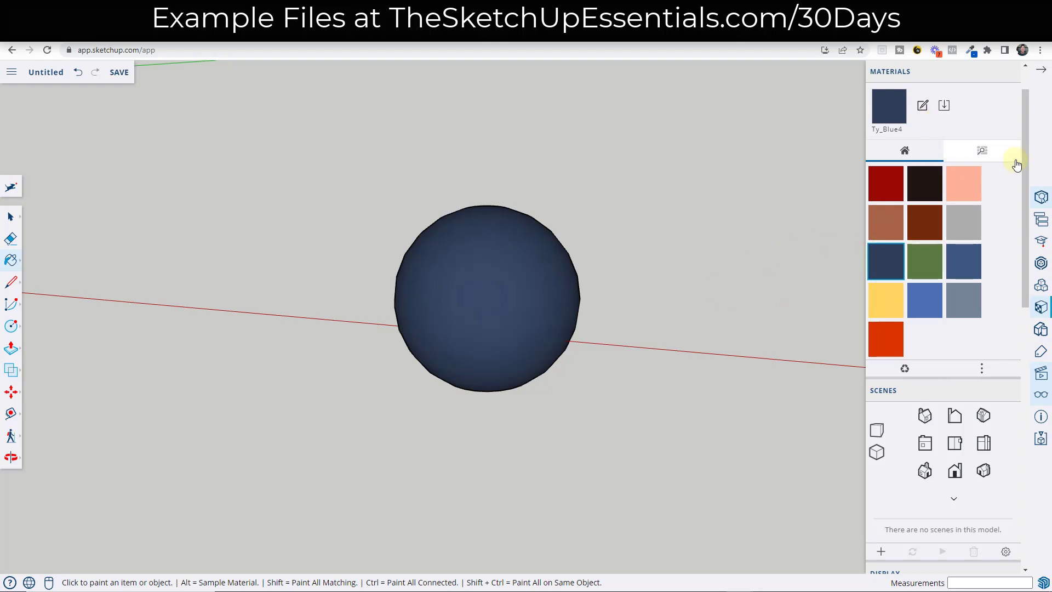
pyautogui.hotkey('ctrl', 'z')
pyautogui.hotkey('ctrl', 'z')
pyautogui.press('space')
# - Turn on Hidden Geometry in the Display panel to reveal the sphere's facet grid
pyautogui.scroll(-6, 998, 404)
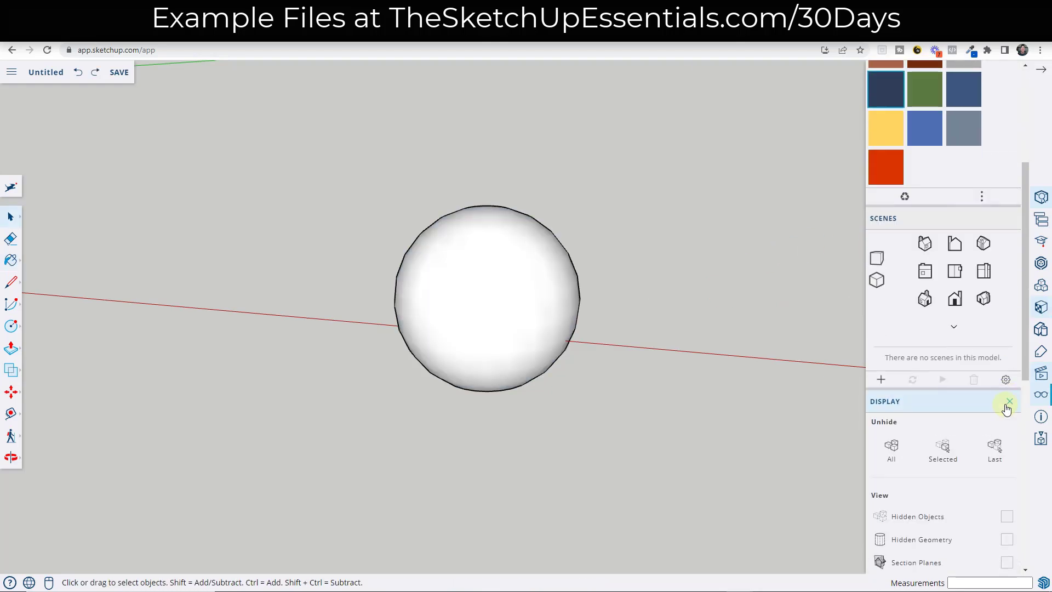
pyautogui.click(1007, 374)
pyautogui.scroll(5, 932, 328)
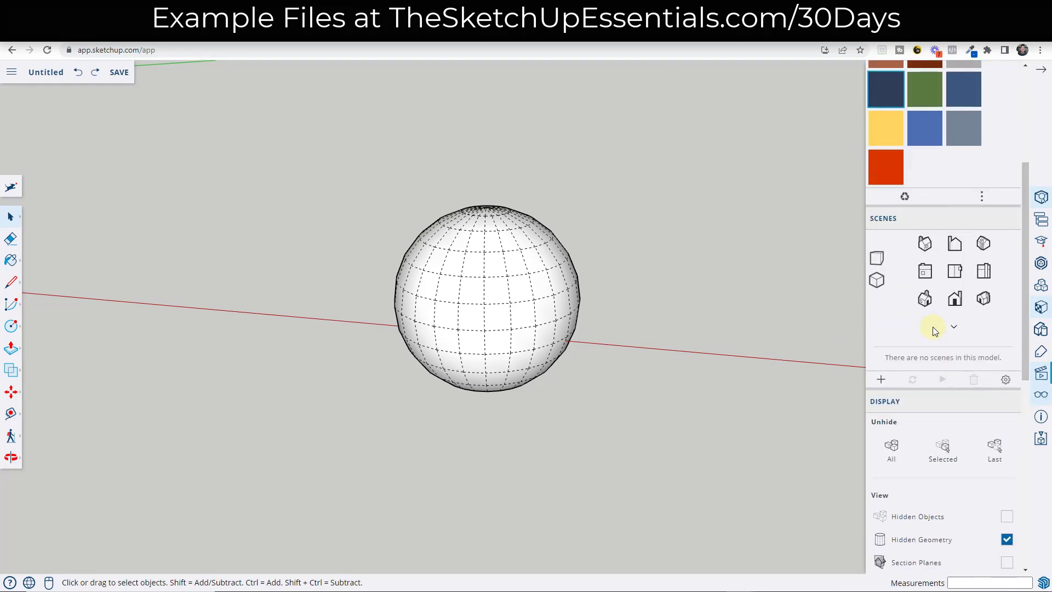
pyautogui.scroll(2, 946, 303)
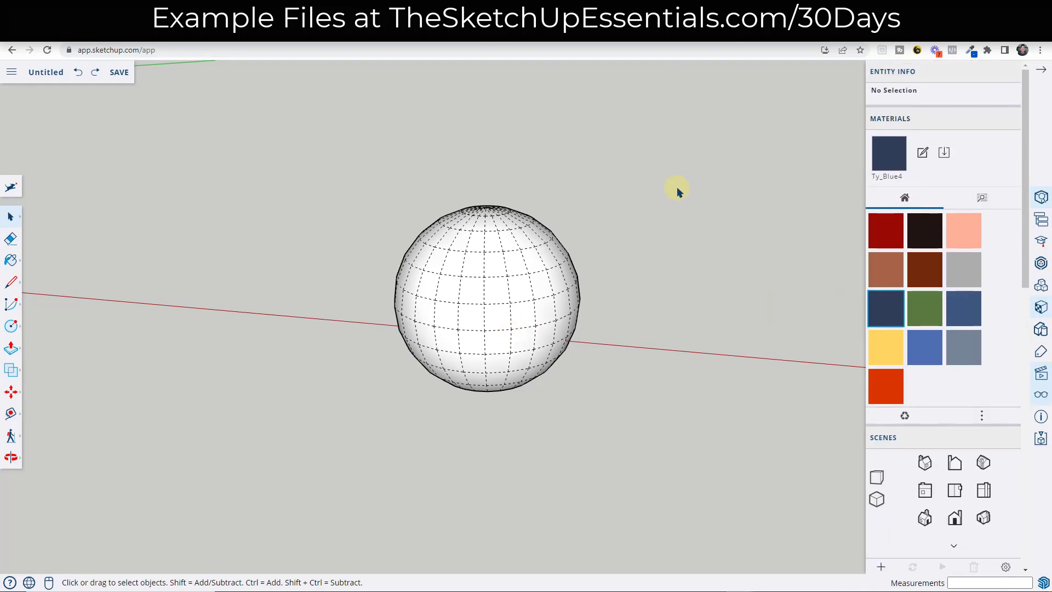
# - From the Front scene, window-select the upper and lower horizontal bands and paint them Ty_Blue4
pyautogui.click(954, 518)
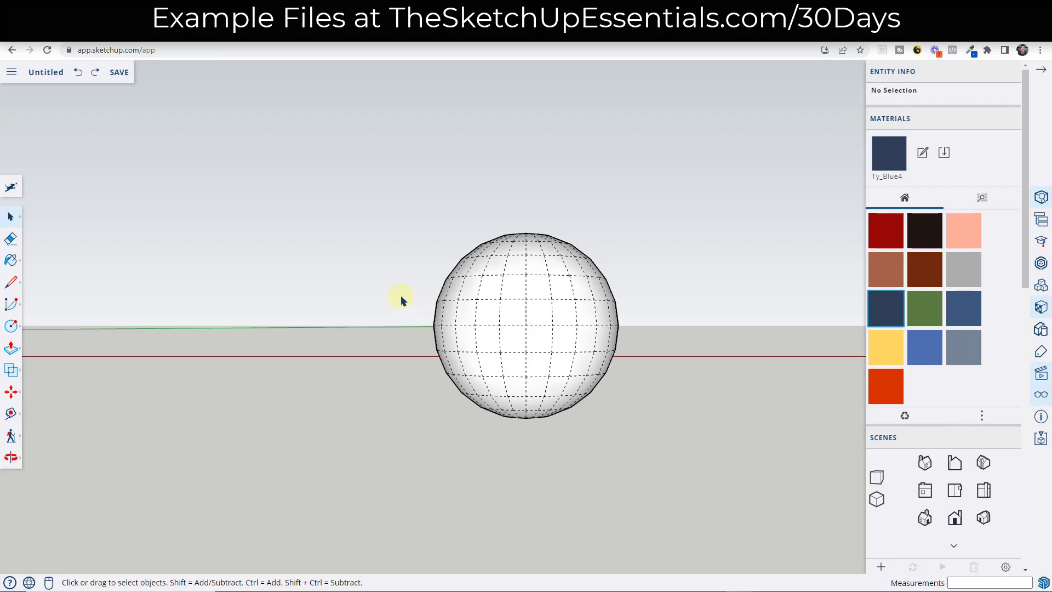
pyautogui.moveTo(419, 272); pyautogui.dragTo(649, 305)
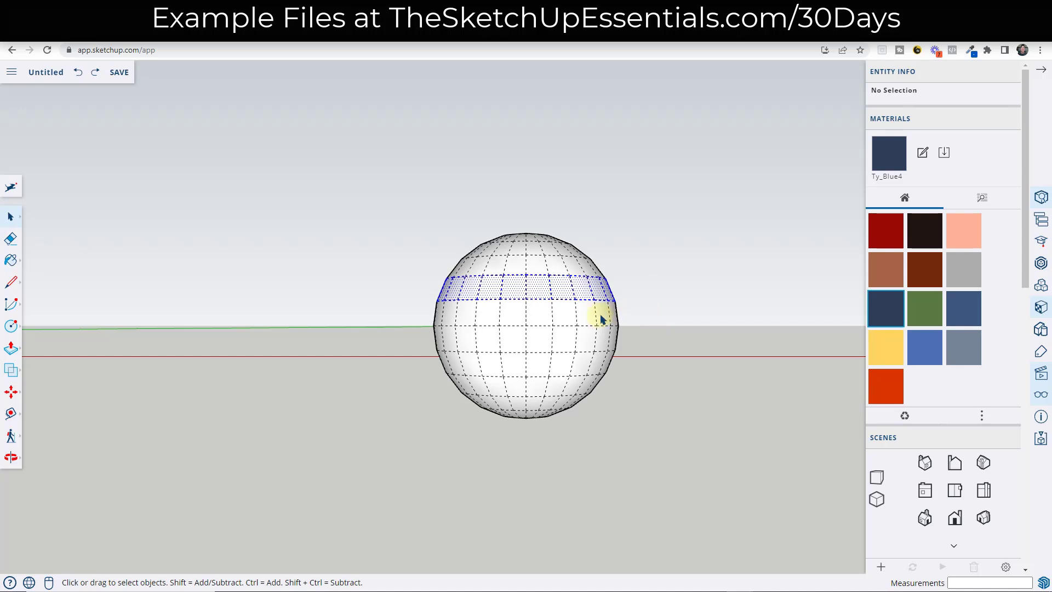
pyautogui.keyDown('shift'); pyautogui.moveTo(429, 344); pyautogui.dragTo(632, 382); pyautogui.keyUp('shift')
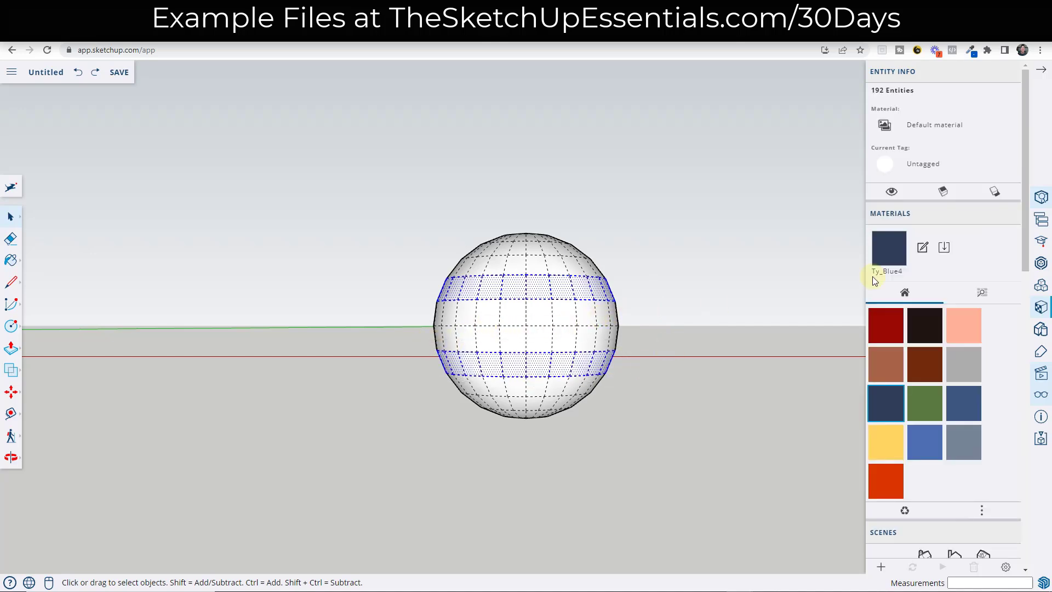
pyautogui.click(886, 403)
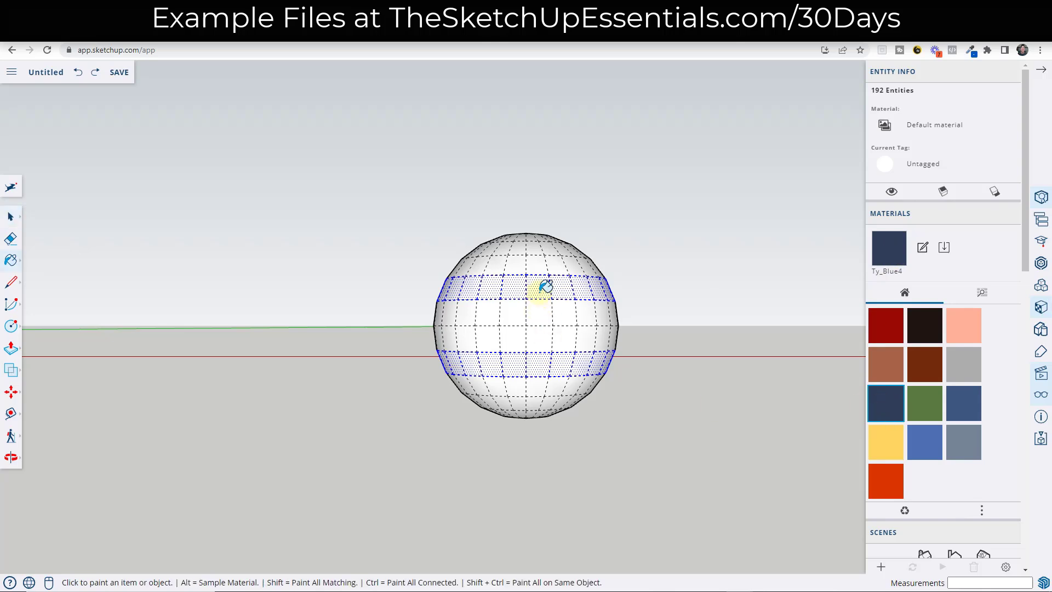
pyautogui.click(545, 292)
pyautogui.press('space')
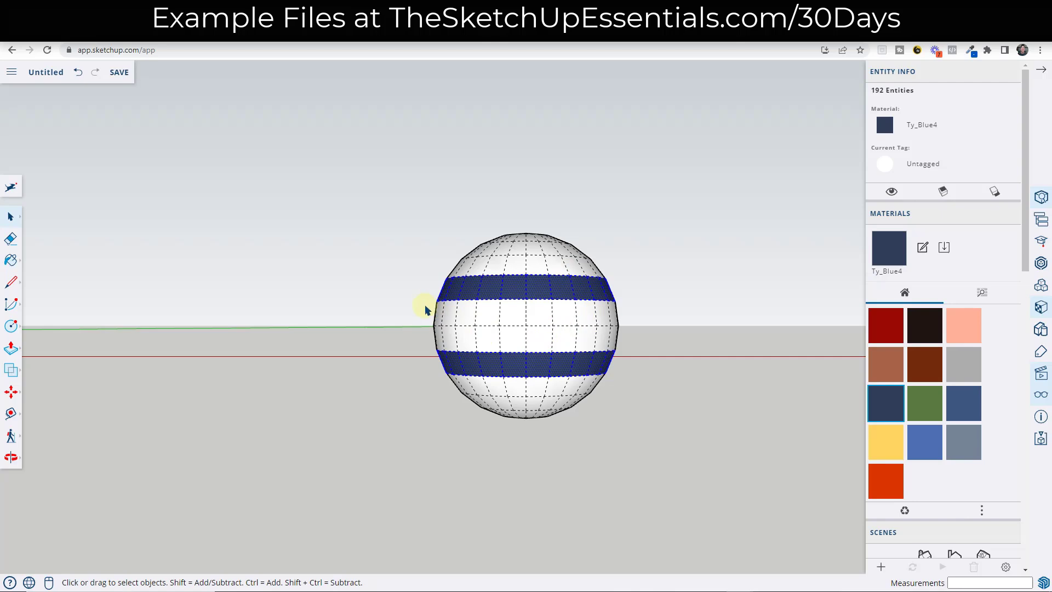
# - Select the white middle band between the blue stripes and paint it Ty_Red
pyautogui.moveTo(410, 296); pyautogui.dragTo(651, 364)
pyautogui.click(885, 327)
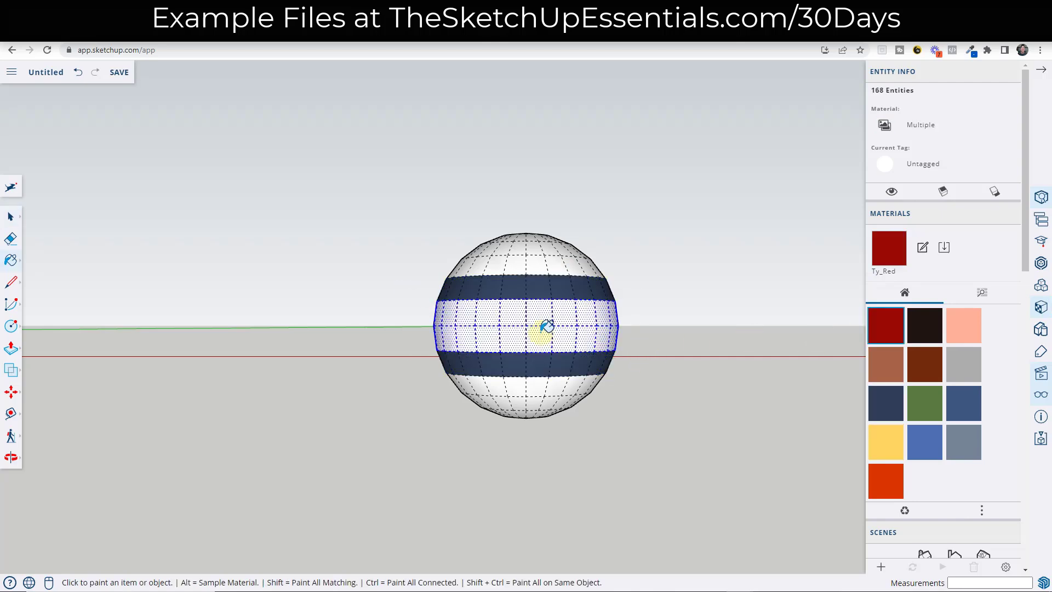
pyautogui.click(547, 328)
# - Orbit to view the sphere from above and select two faces in the upper white band
pyautogui.click(629, 315)
pyautogui.moveTo(629, 314); pyautogui.dragTo(508, 309, button='middle')
pyautogui.click(509, 306)
pyautogui.keyDown('ctrl'); pyautogui.click(557, 296); pyautogui.keyUp('ctrl')
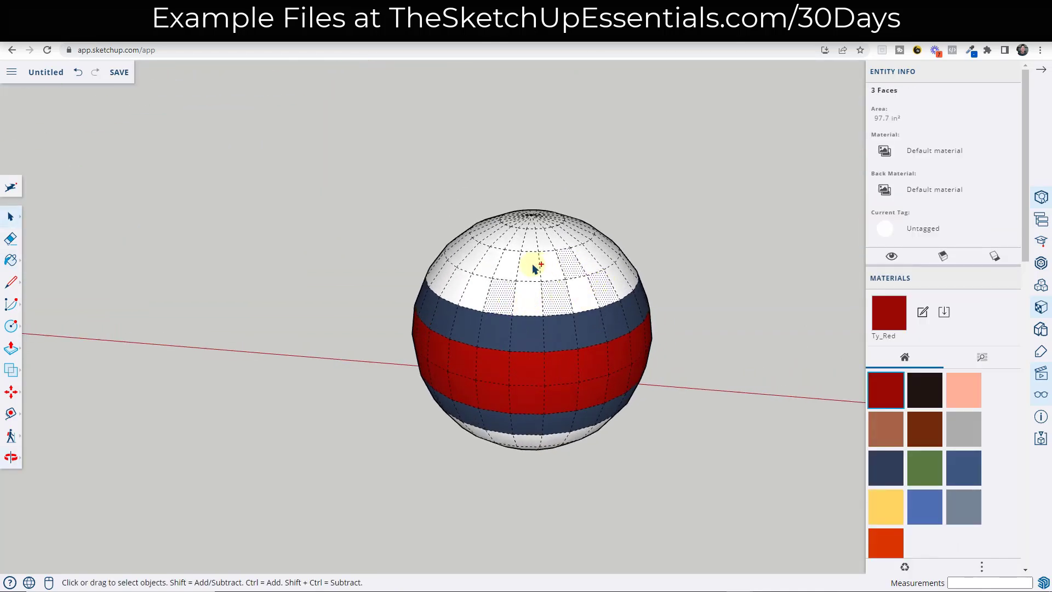
# - Add one more alternating top-band face and paint the selection Ty_Blue2 as a checker pattern
pyautogui.keyDown('ctrl'); pyautogui.click(462, 264); pyautogui.keyUp('ctrl')
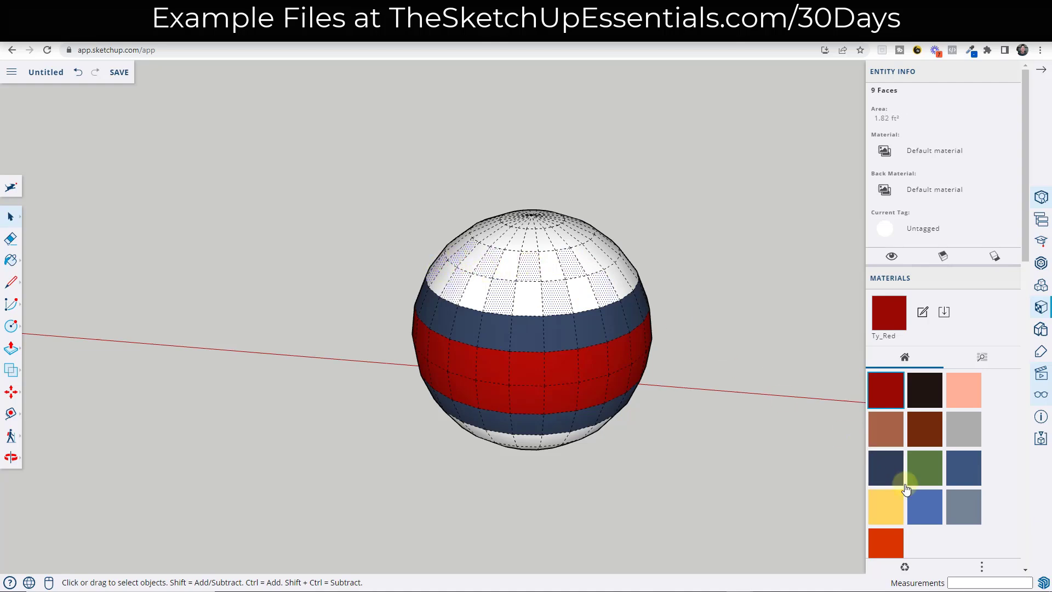
pyautogui.click(925, 506)
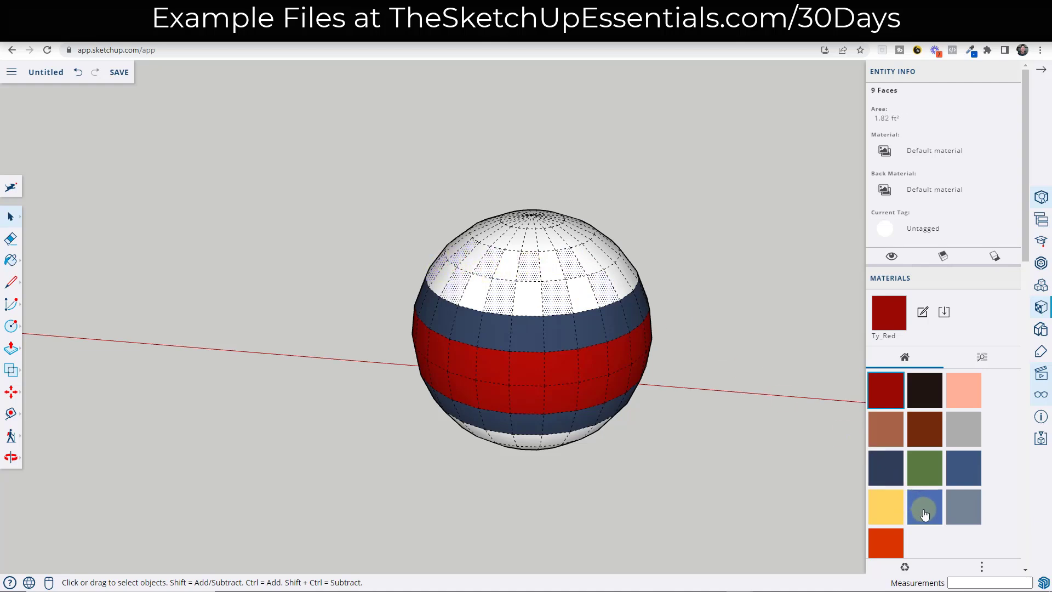
pyautogui.click(565, 286)
pyautogui.press('space')
pyautogui.moveTo(418, 281)
pyautogui.mouseDown(button='middle')
pyautogui.moveTo(514, 223)
pyautogui.moveTo(584, 345)
pyautogui.mouseUp(button='middle')
pyautogui.scroll(2, 584, 345)
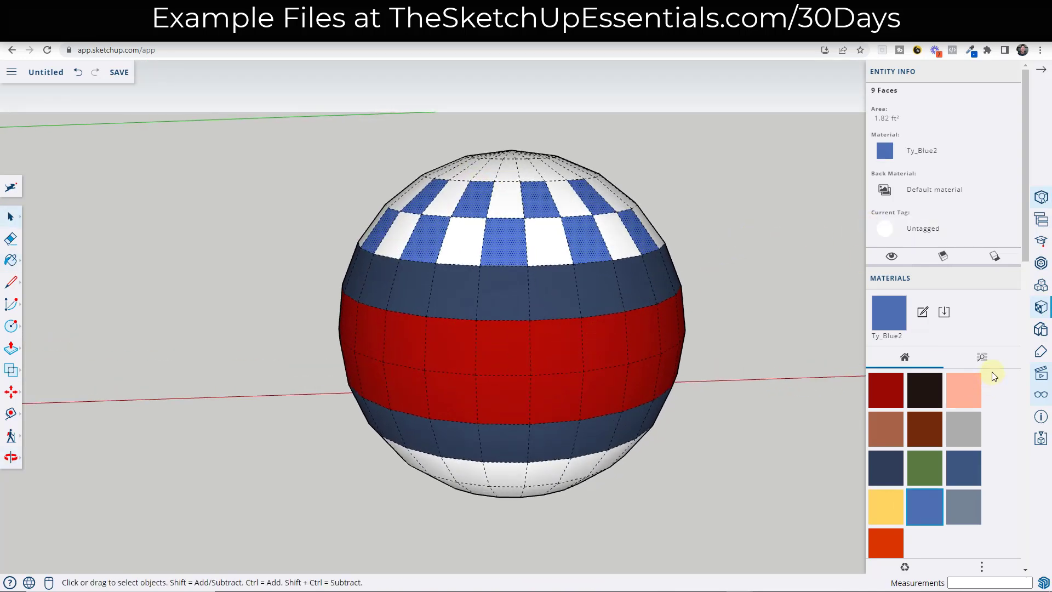
pyautogui.scroll(-10, 994, 378)
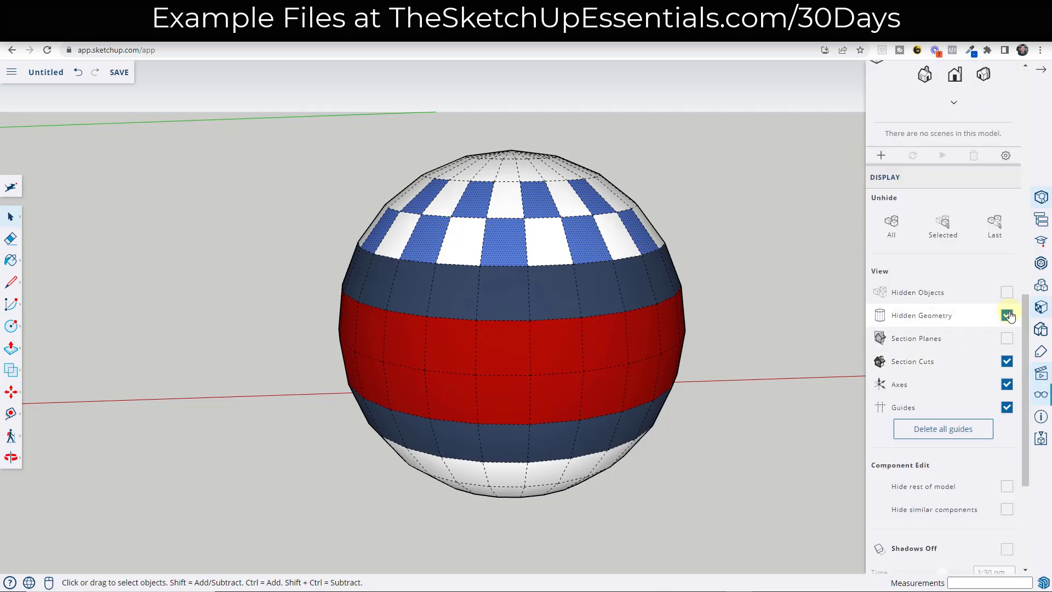
# - Turn off Hidden Geometry in Display and orbit around the smooth painted sphere to review it
pyautogui.click(1007, 315)
pyautogui.scroll(-3, 356, 252)
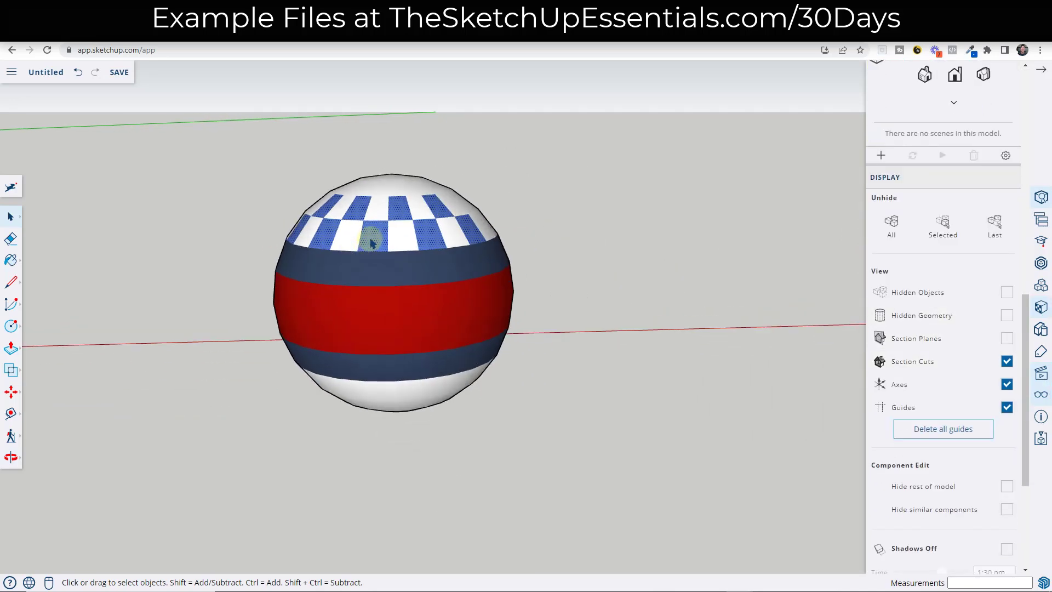
pyautogui.click(385, 301)
pyautogui.moveTo(382, 265); pyautogui.dragTo(540, 287, button='middle')
pyautogui.scroll(-3, 347, 287)
pyautogui.scroll(3, 446, 228)
pyautogui.scroll(3, 379, 336)
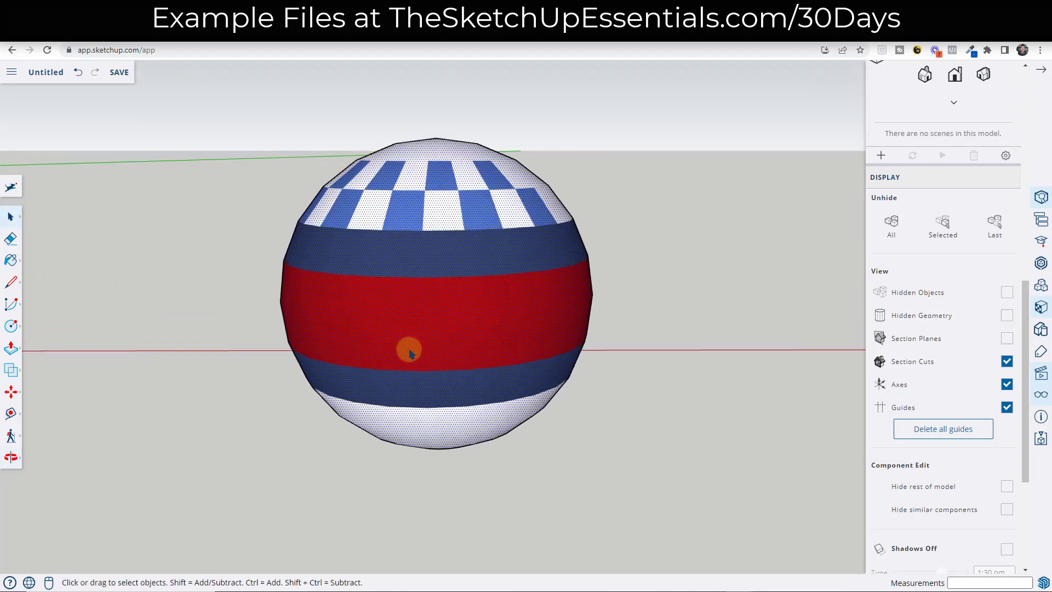
pyautogui.scroll(-2, 413, 242)
pyautogui.scroll(1, 413, 246)
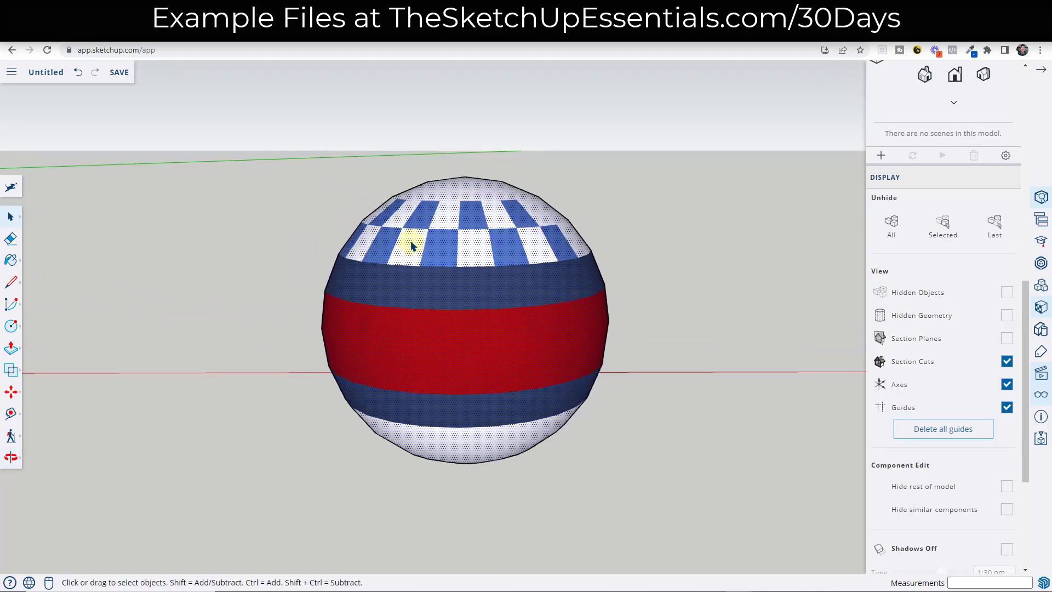